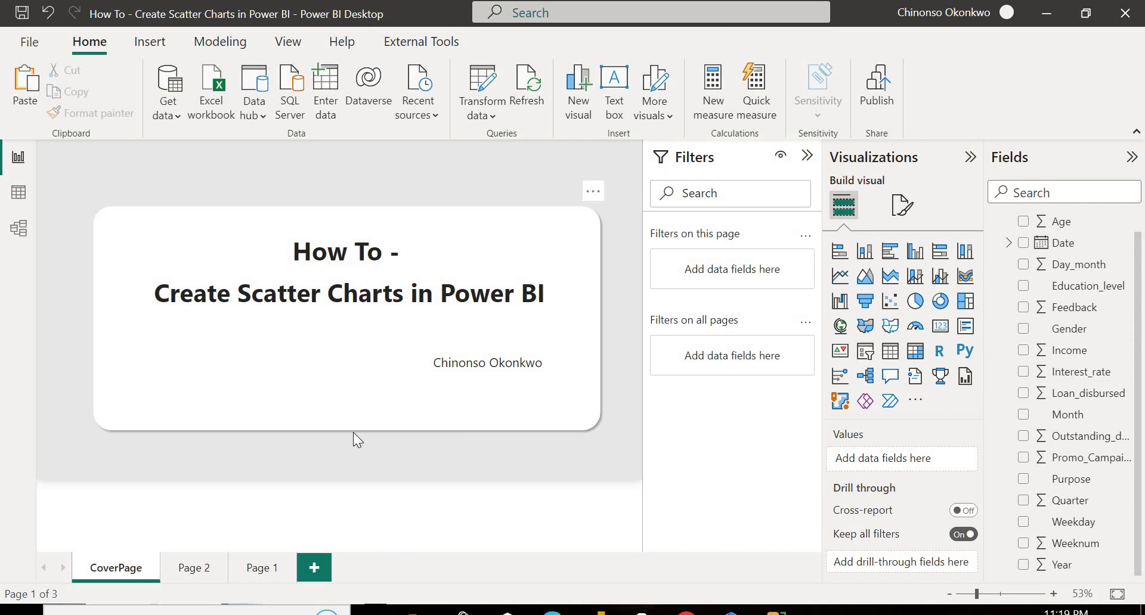
Step: Preview the finished scatter charts on Page 1
{"action": "left_click", "coordinate": [262, 567]}
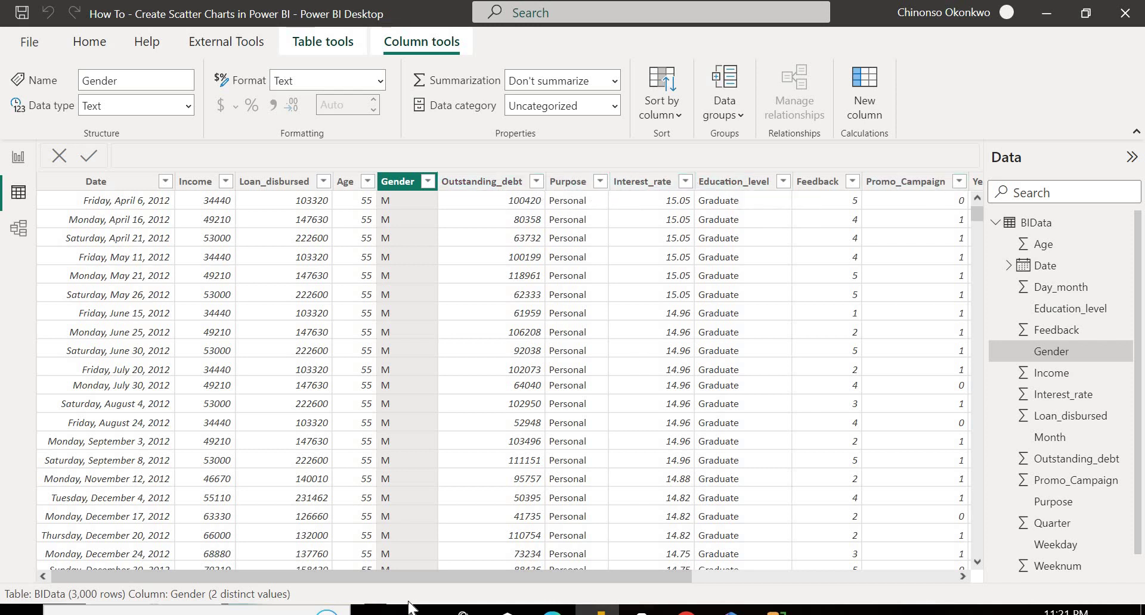
Step: Scroll the BIData table right to reveal columns like Outstanding_debt, Interest_rate, Year, Quarter and Month
{"action": "left_click_drag", "start_coordinate": [316, 577], "coordinate": [699, 577]}
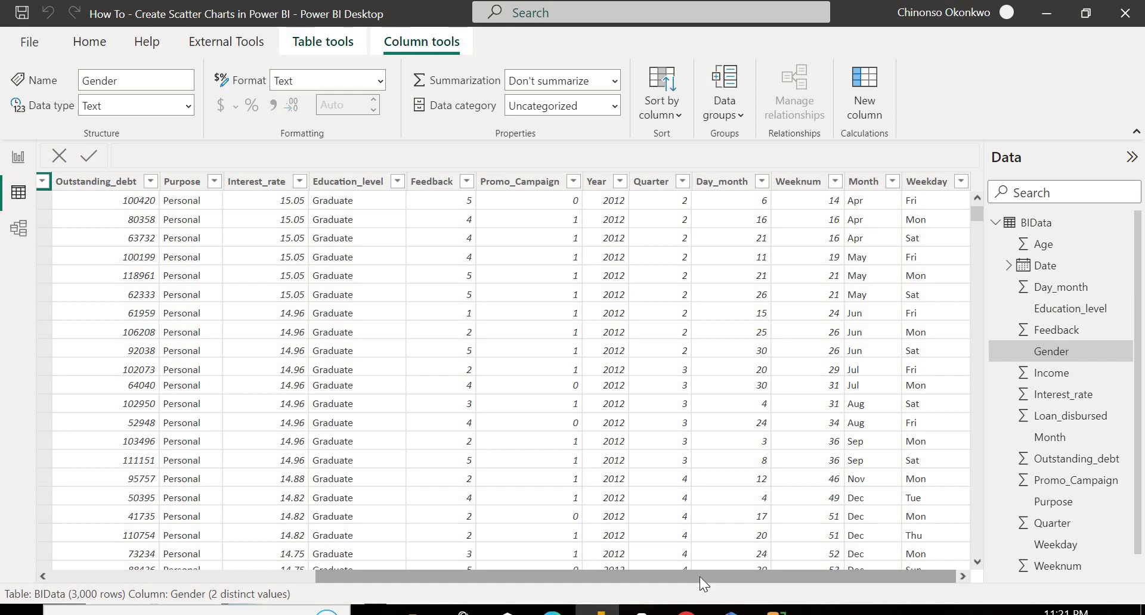
Step: Go from the cover page to the empty Page 2 and zoom the canvas to 87%
{"action": "left_click", "coordinate": [17, 160]}
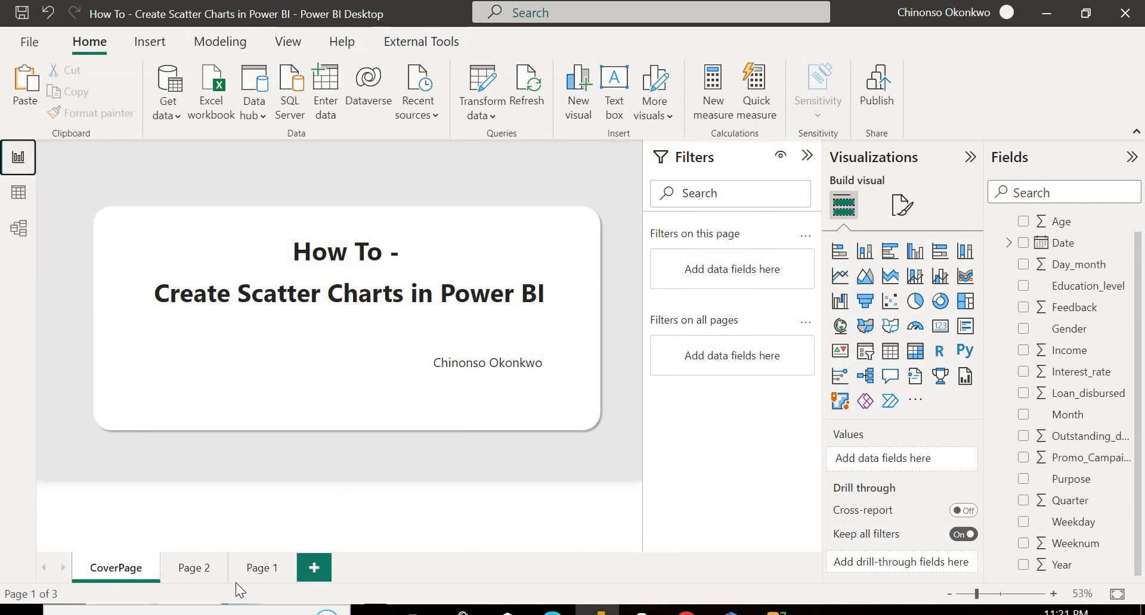
{"action": "left_click", "coordinate": [193, 570]}
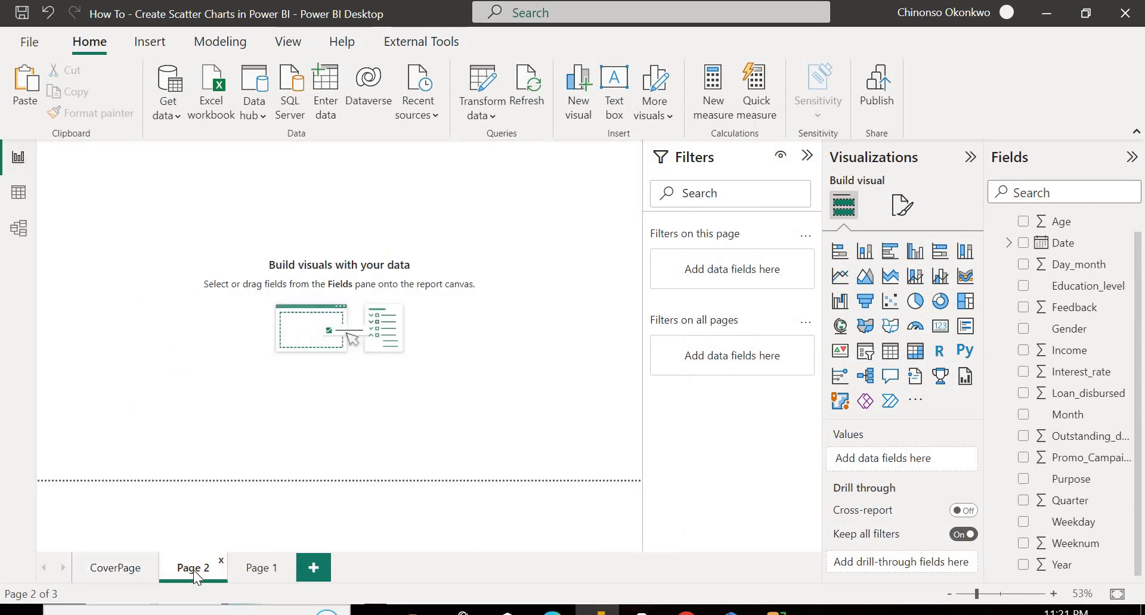
{"action": "left_click", "coordinate": [993, 595]}
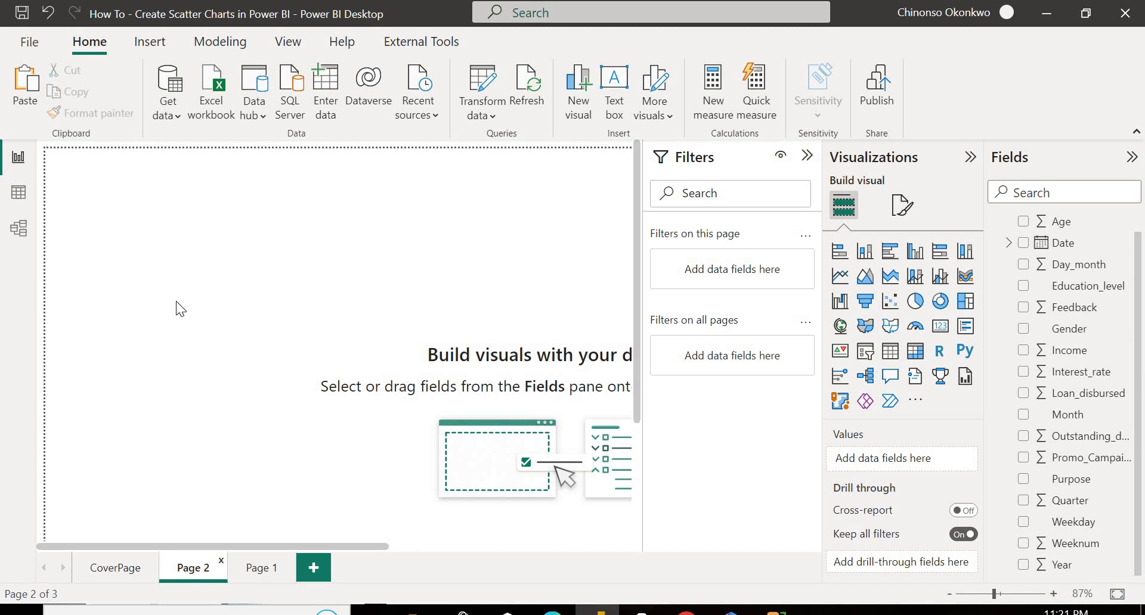
{"action": "left_click", "coordinate": [21, 201]}
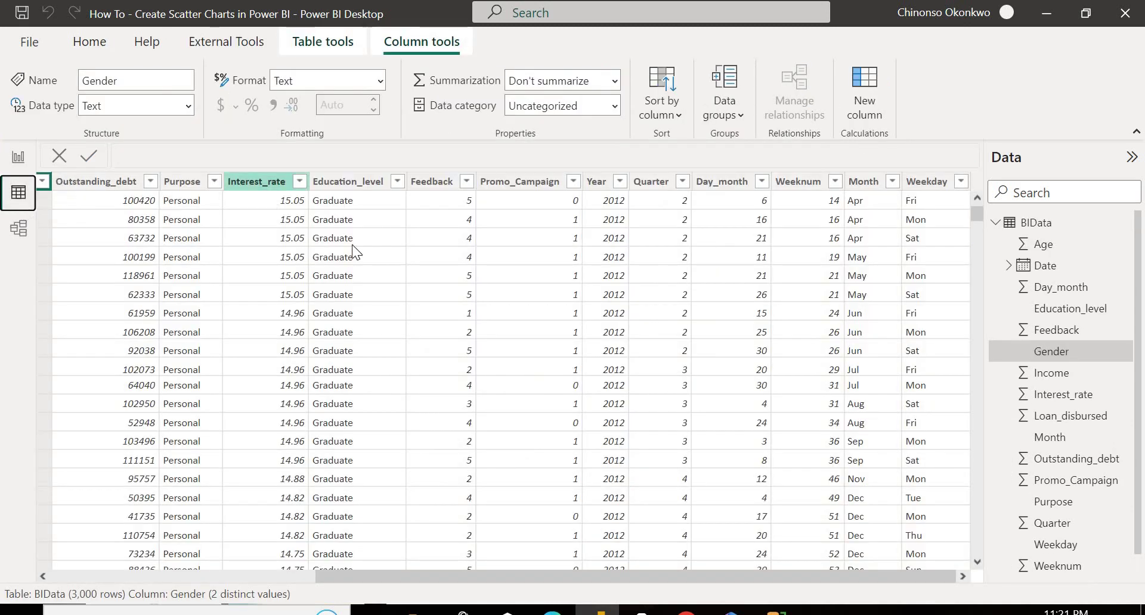
{"action": "left_click_drag", "start_coordinate": [417, 571], "coordinate": [159, 535]}
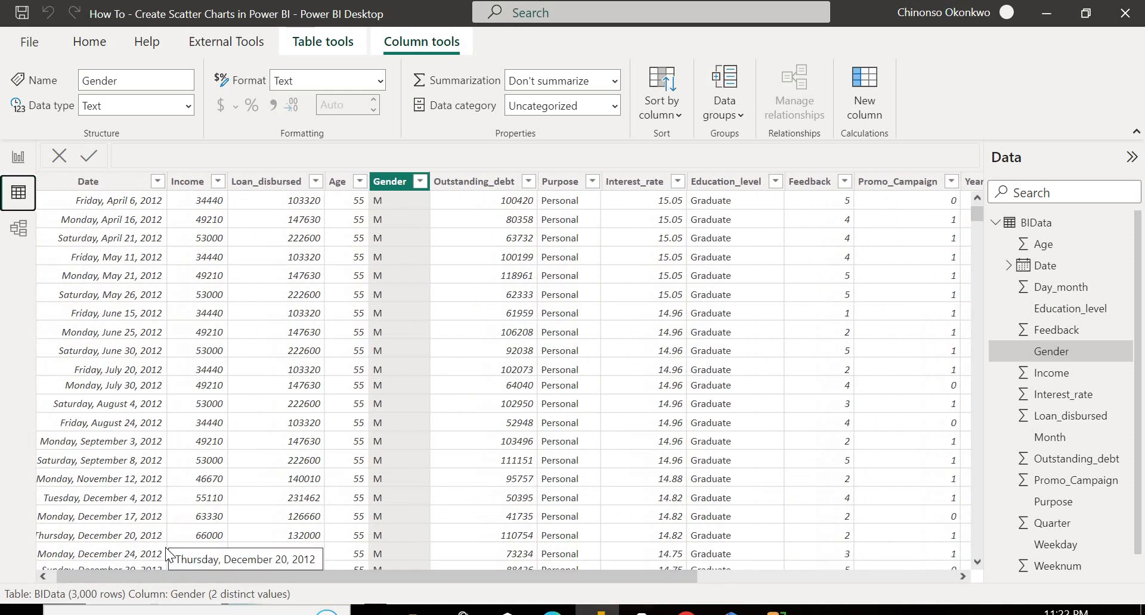
{"action": "left_click", "coordinate": [146, 181]}
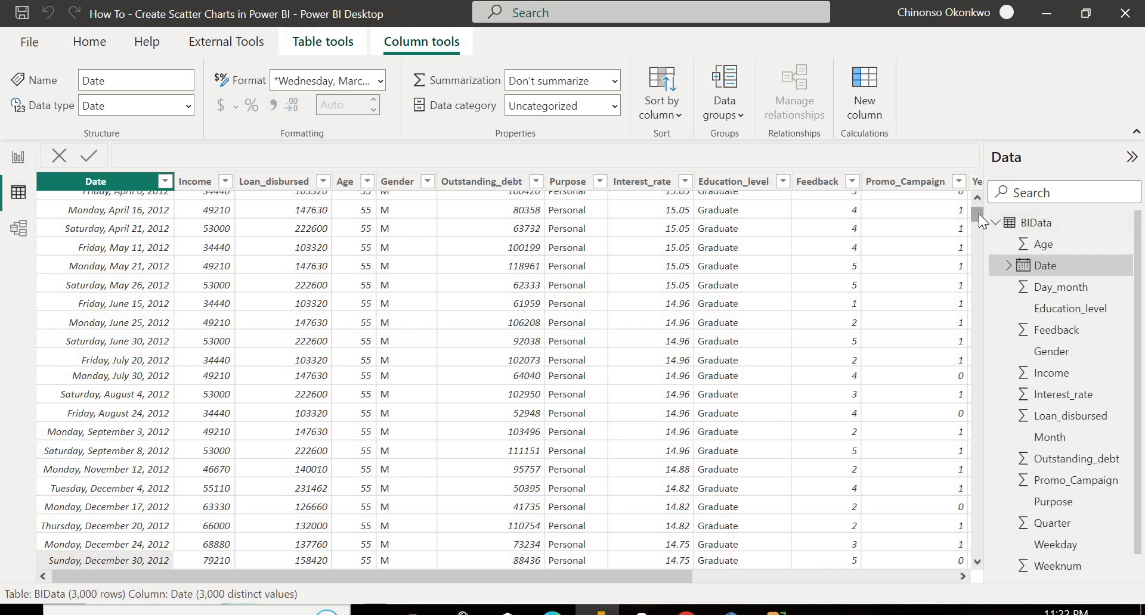
{"action": "left_click_drag", "start_coordinate": [978, 214], "coordinate": [963, 167]}
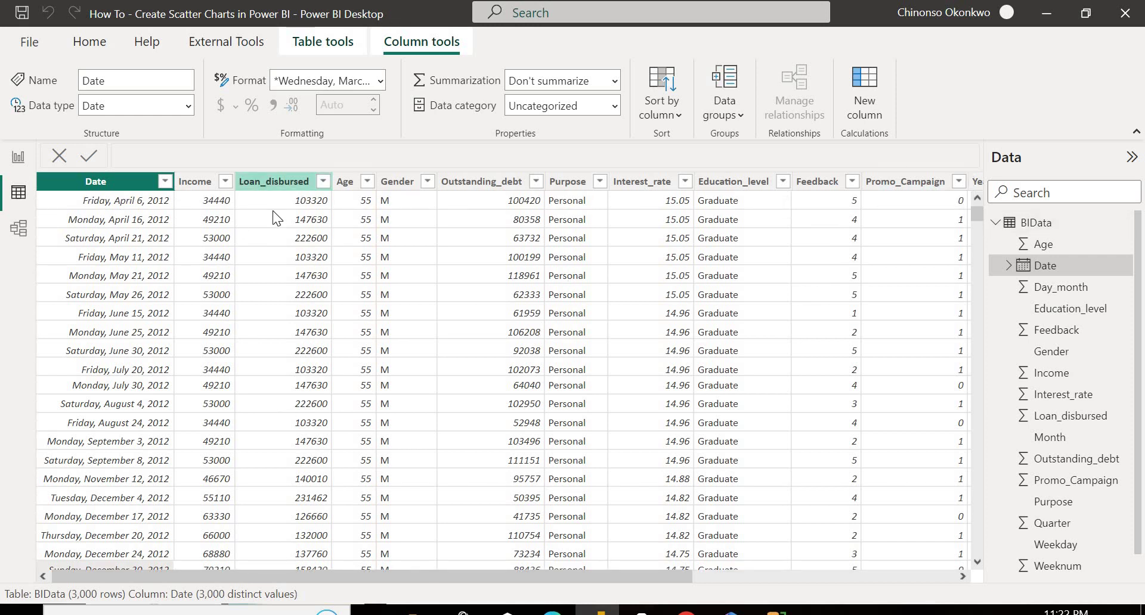
{"action": "left_click", "coordinate": [19, 158]}
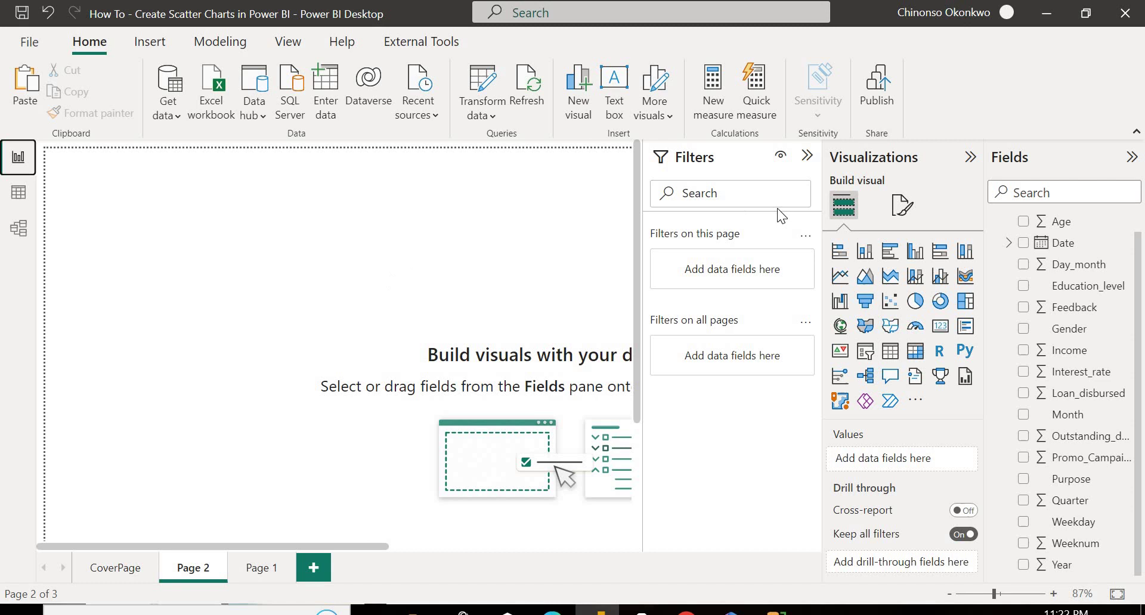
Step: Add a scatter chart visual to Page 2 and resize it wider and taller
{"action": "left_click", "coordinate": [892, 303]}
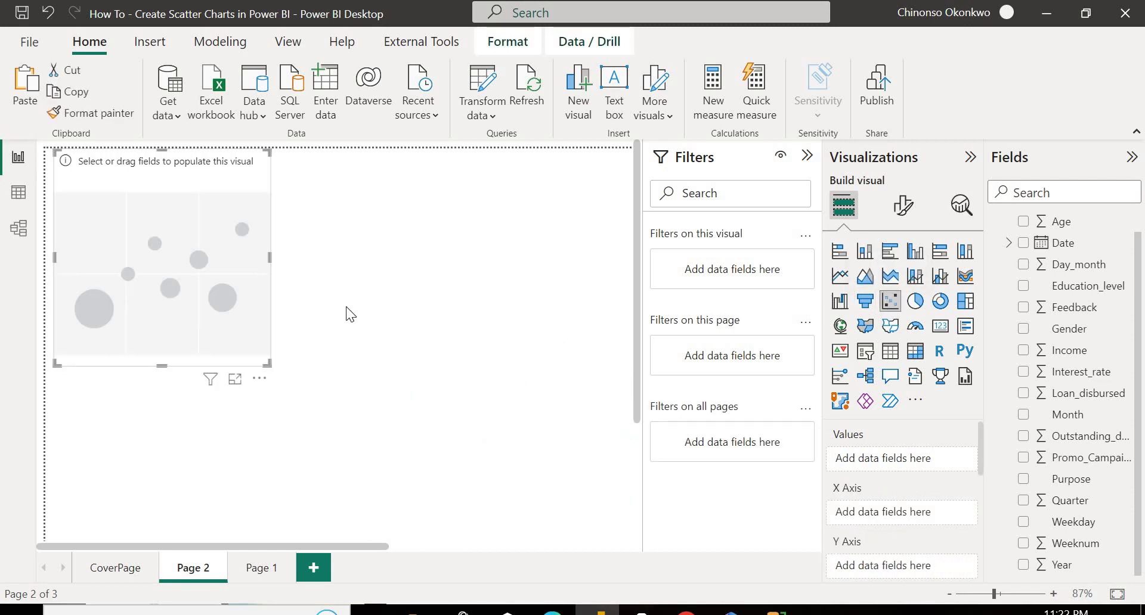
{"action": "left_click_drag", "start_coordinate": [270, 258], "coordinate": [532, 273]}
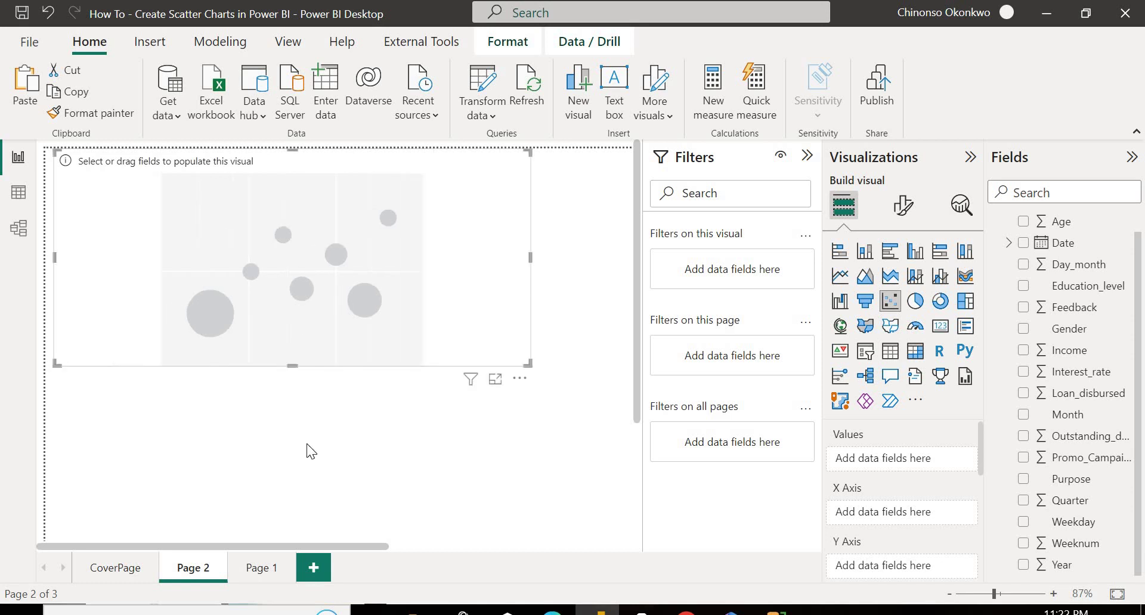
{"action": "left_click_drag", "start_coordinate": [325, 365], "coordinate": [331, 503]}
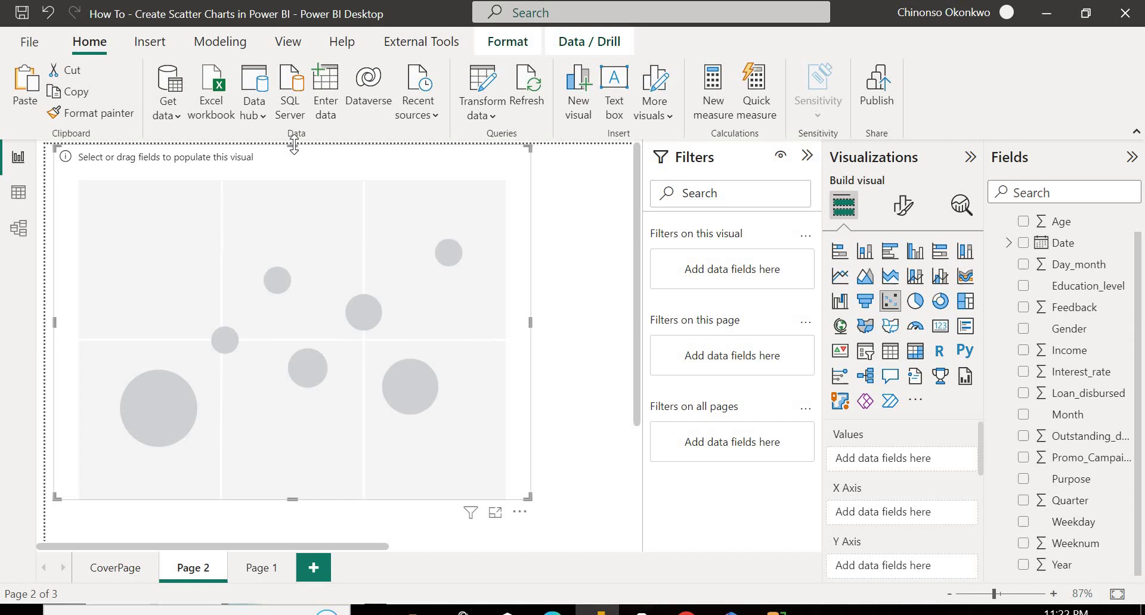
{"action": "left_click_drag", "start_coordinate": [292, 139], "coordinate": [328, 206]}
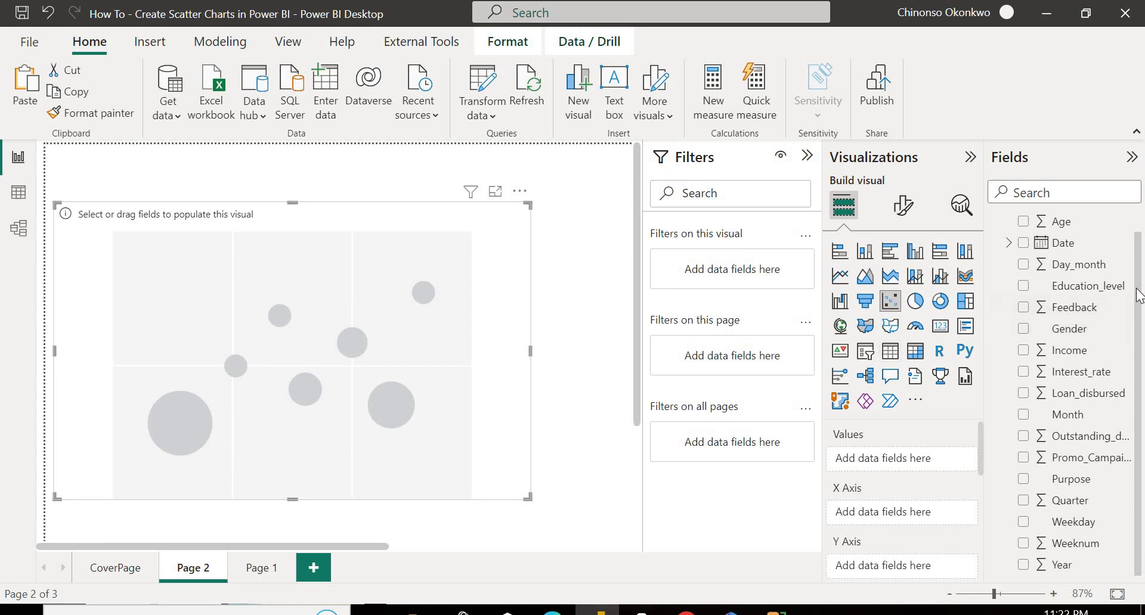
Step: Put Income on the X axis, Loan_disbursed on the Y axis and Weeknum in Values, then widen the chart slightly
{"action": "scroll", "coordinate": [1138, 293], "scroll_direction": "up", "scroll_amount": 2}
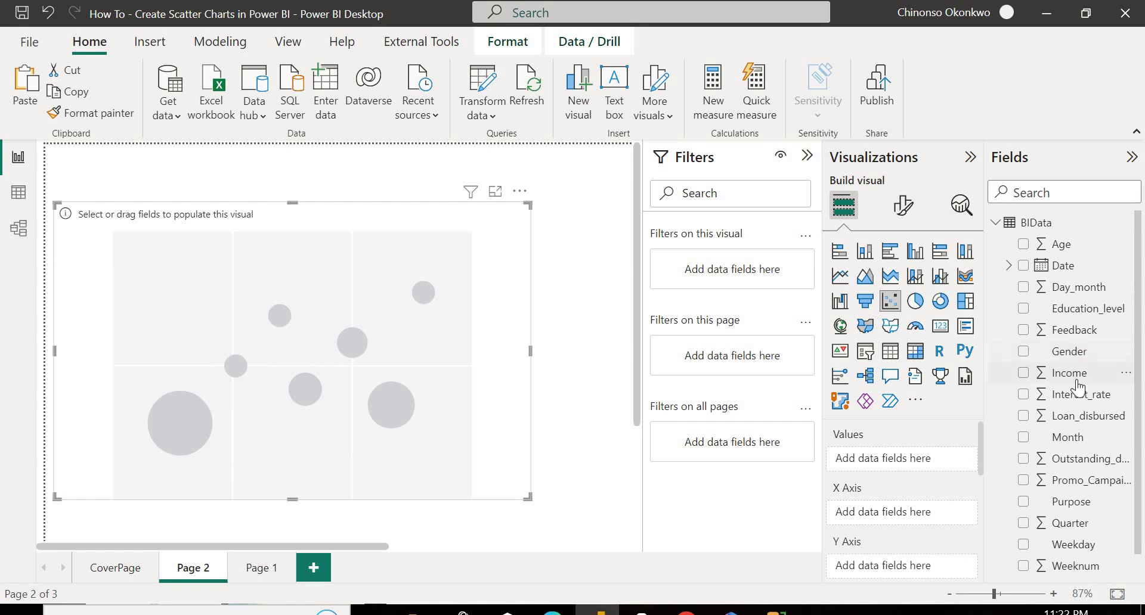
{"action": "left_click_drag", "start_coordinate": [1067, 374], "coordinate": [922, 523]}
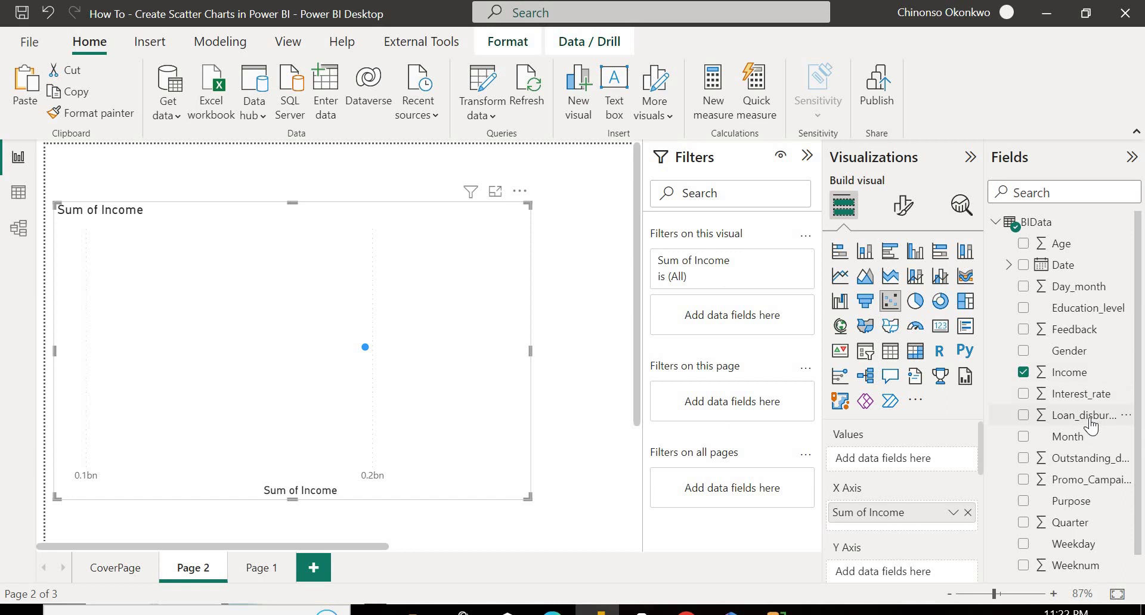
{"action": "left_click_drag", "start_coordinate": [1090, 426], "coordinate": [930, 581]}
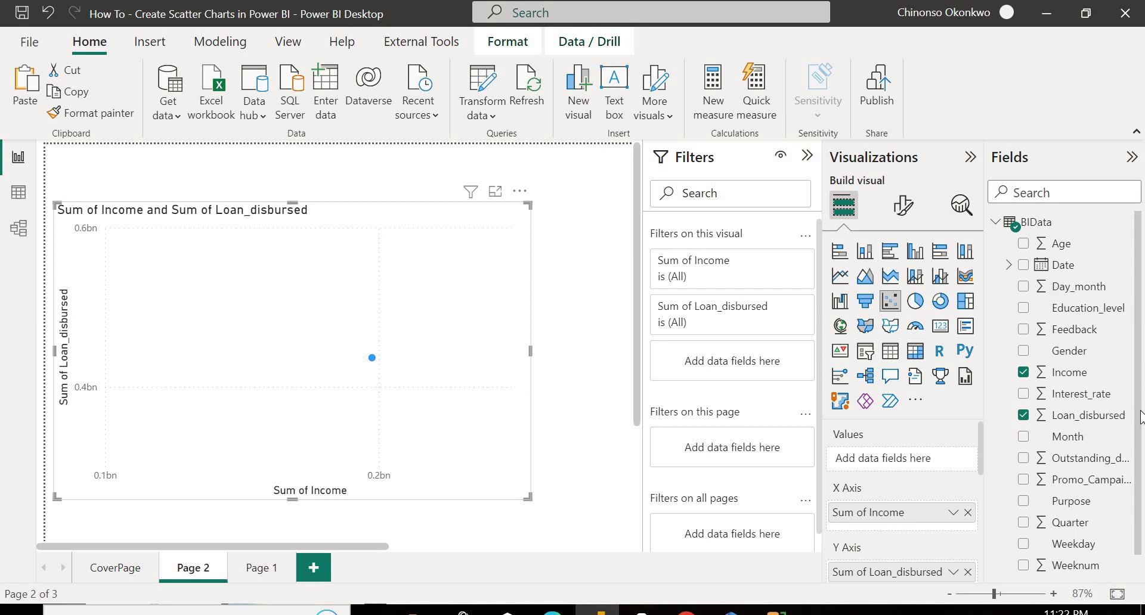
{"action": "scroll", "coordinate": [1115, 514], "scroll_direction": "down", "scroll_amount": 1}
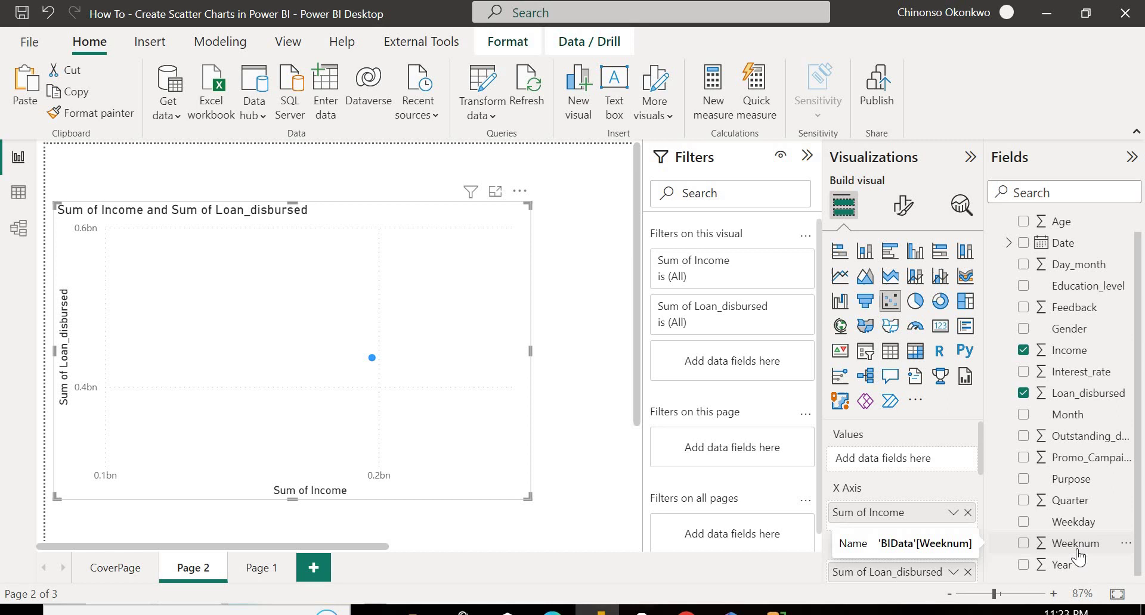
{"action": "left_click_drag", "start_coordinate": [1074, 554], "coordinate": [931, 472]}
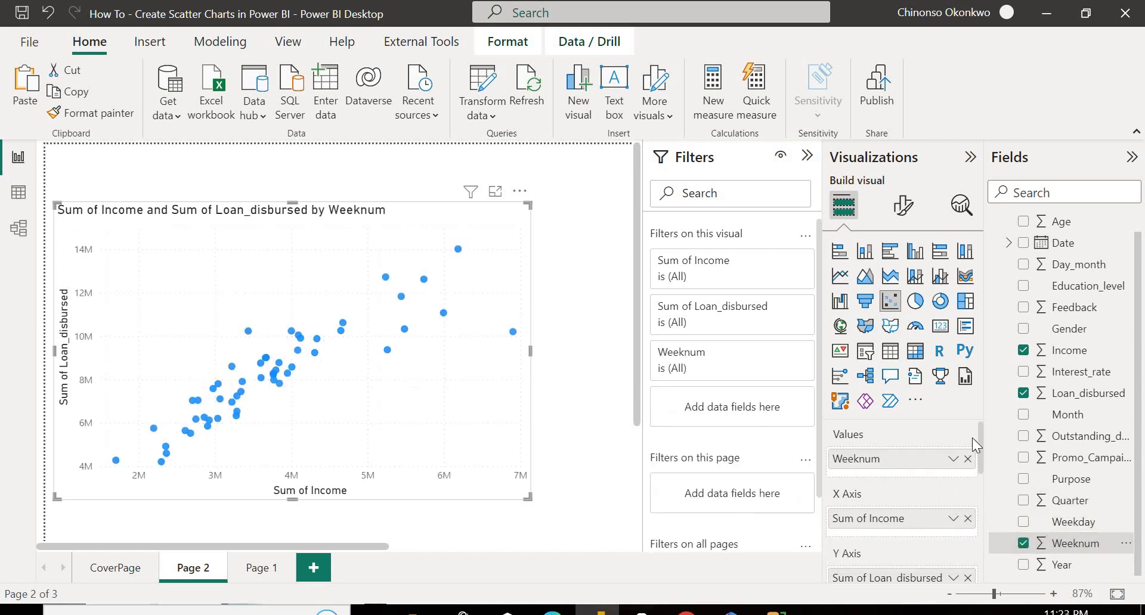
{"action": "left_click_drag", "start_coordinate": [530, 351], "coordinate": [556, 353]}
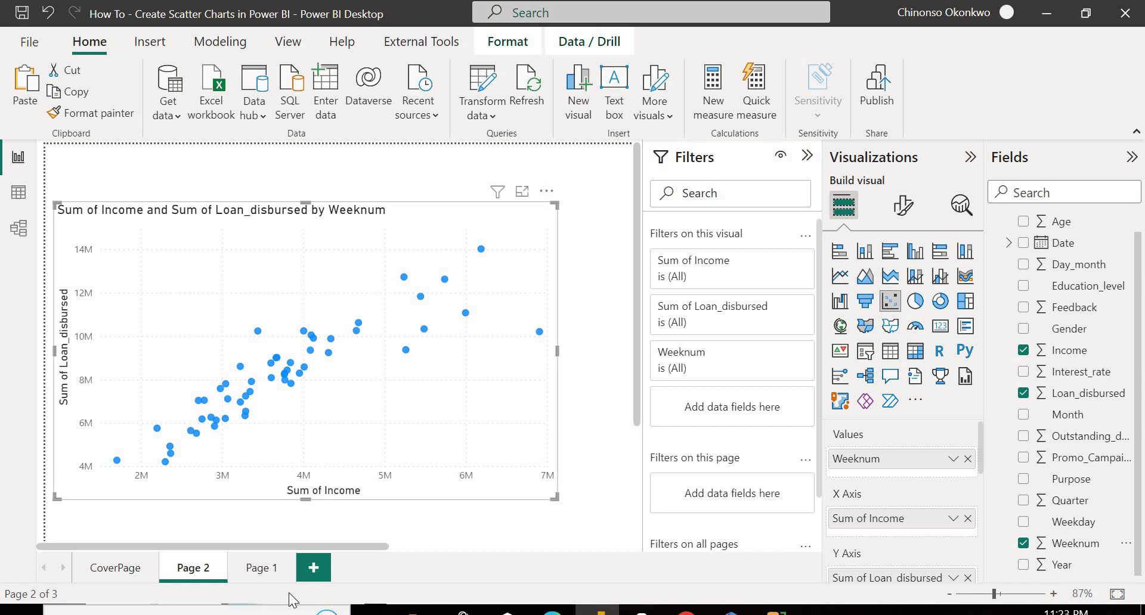
Step: Change both axis aggregations from Sum to Average for Income and Loan_disbursed
{"action": "left_click_drag", "start_coordinate": [980, 441], "coordinate": [982, 462]}
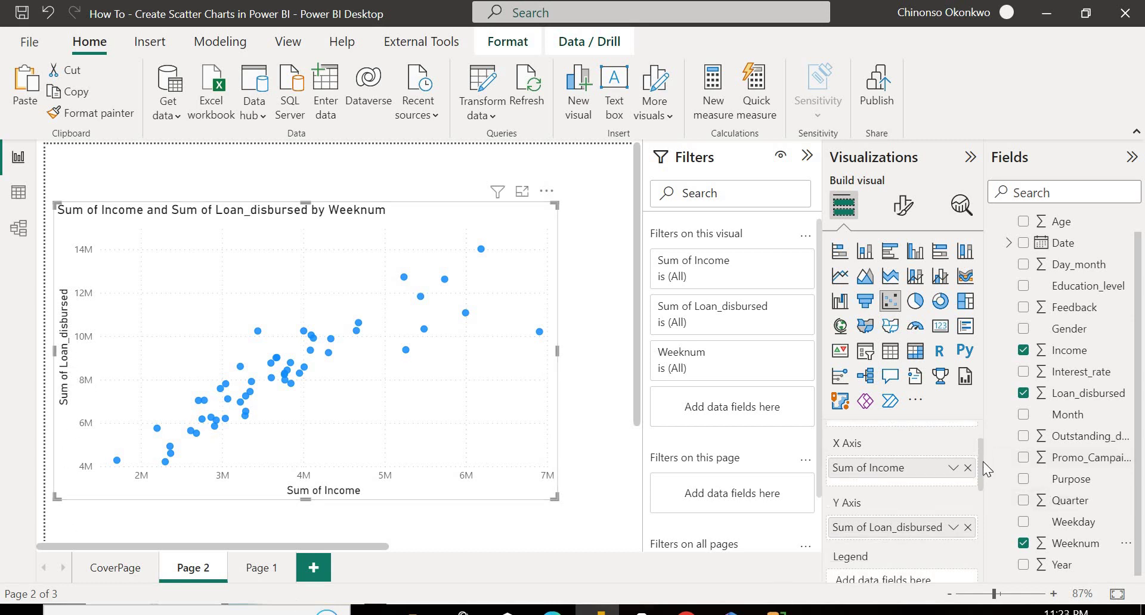
{"action": "left_click", "coordinate": [952, 457]}
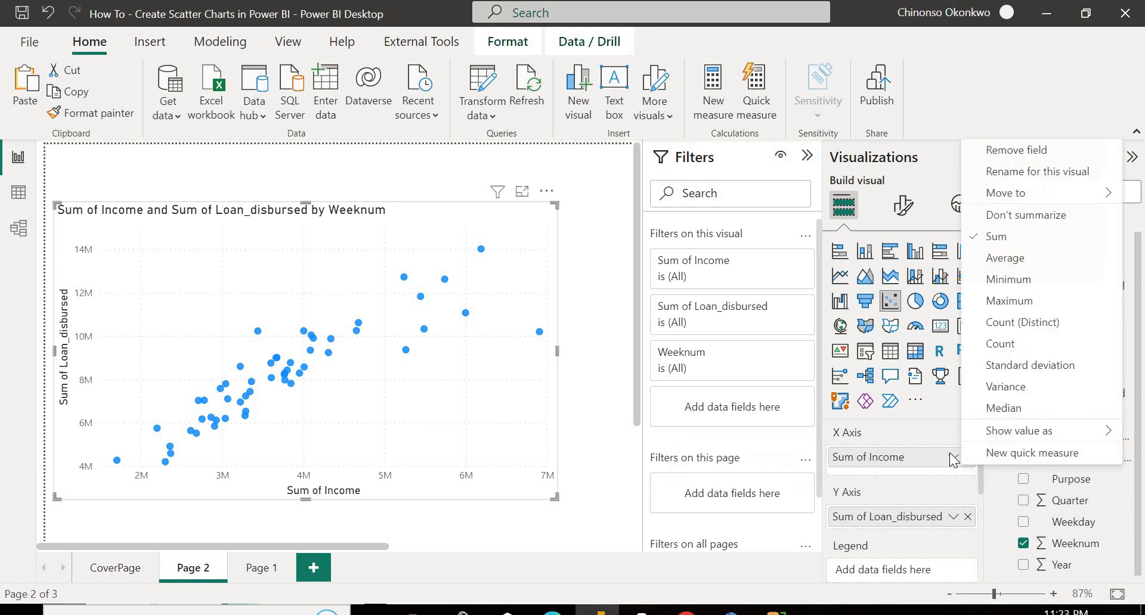
{"action": "left_click", "coordinate": [1019, 260]}
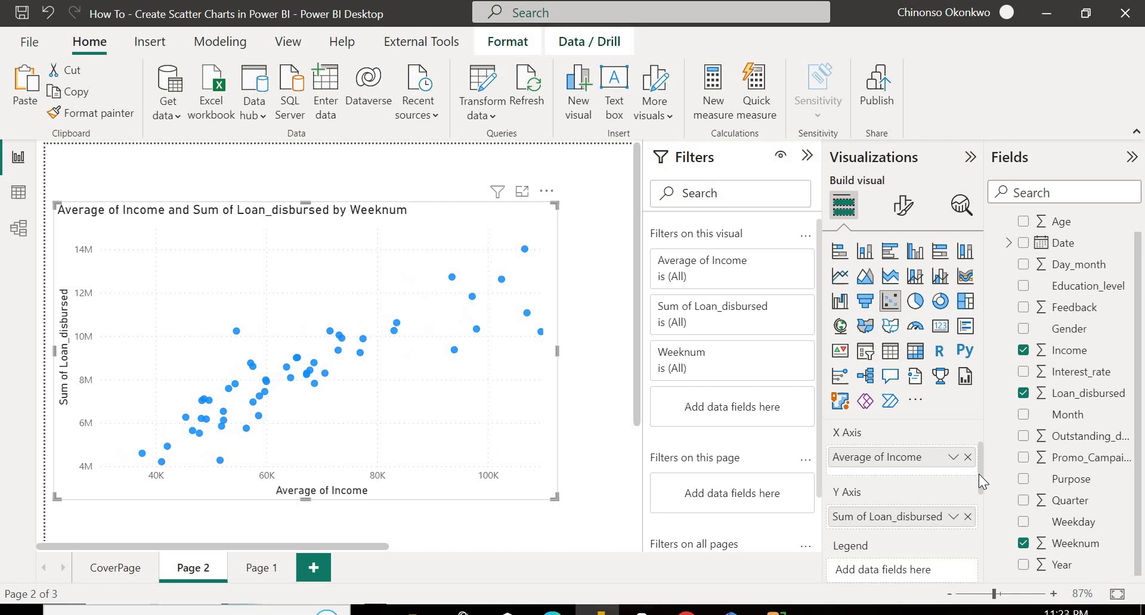
{"action": "left_click", "coordinate": [953, 516]}
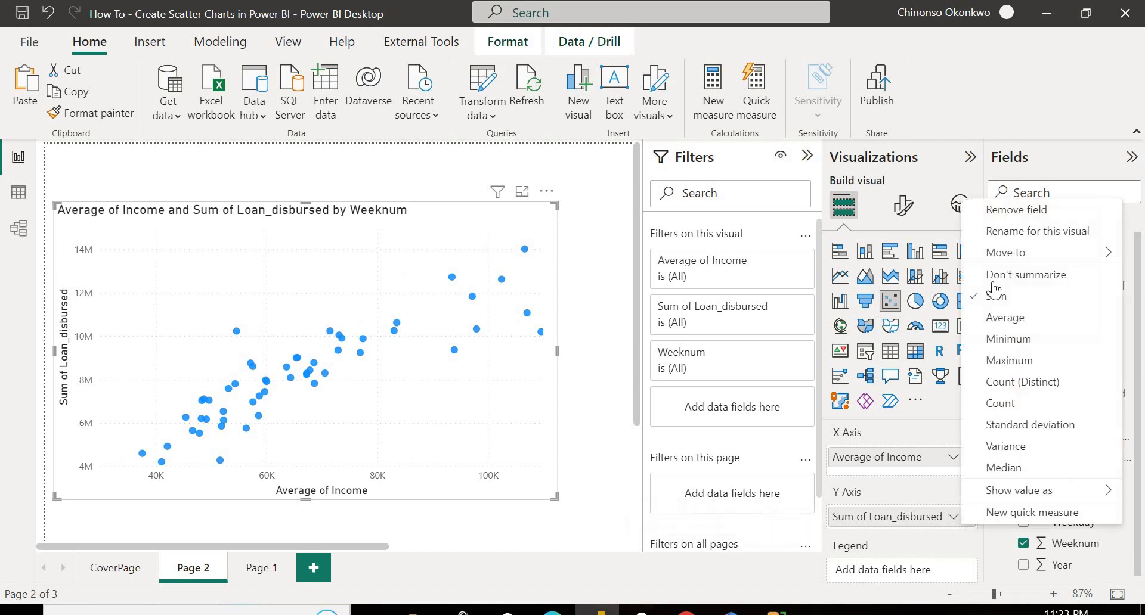
{"action": "left_click", "coordinate": [1005, 320]}
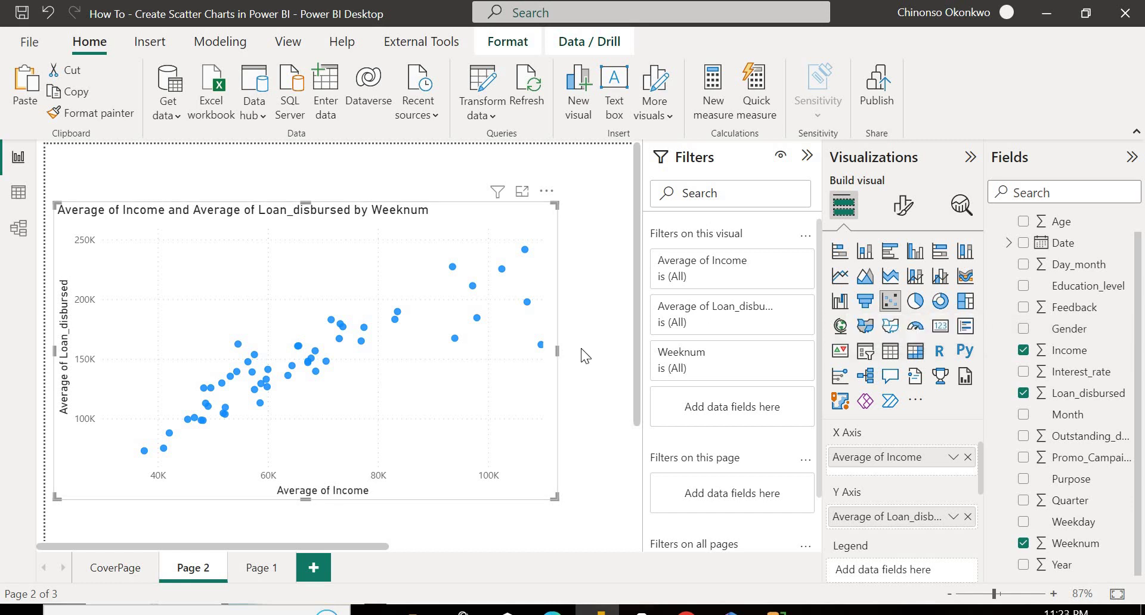
Step: Drag the scatter chart's right edge further right to widen it
{"action": "left_click_drag", "start_coordinate": [557, 352], "coordinate": [581, 348]}
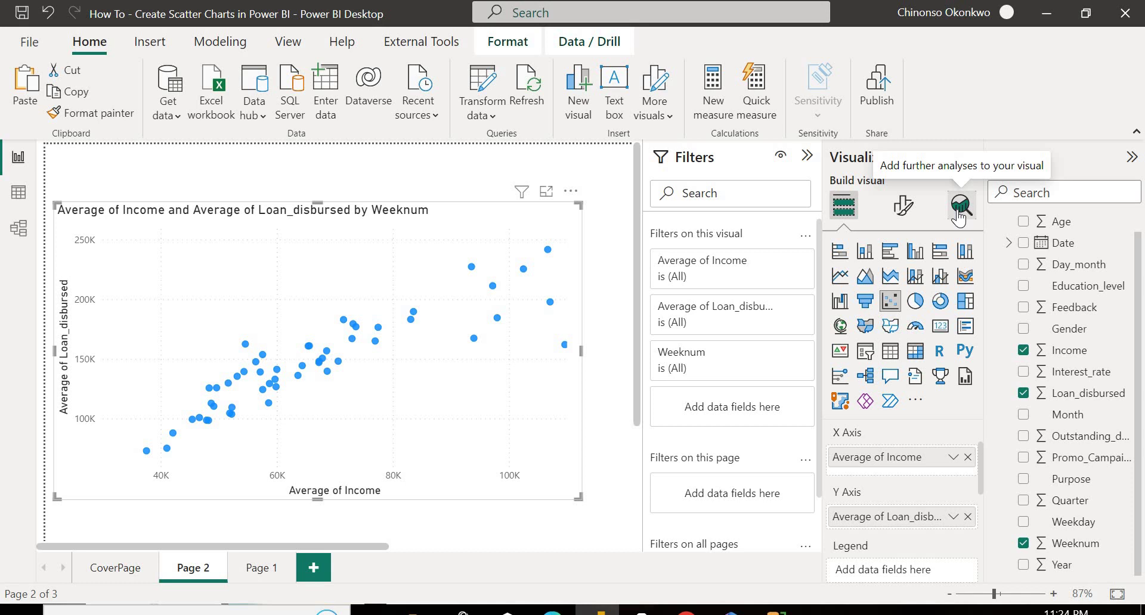
Step: Turn on the scatter chart's trend line in Analytics and set its transparency to 50%
{"action": "left_click", "coordinate": [958, 218]}
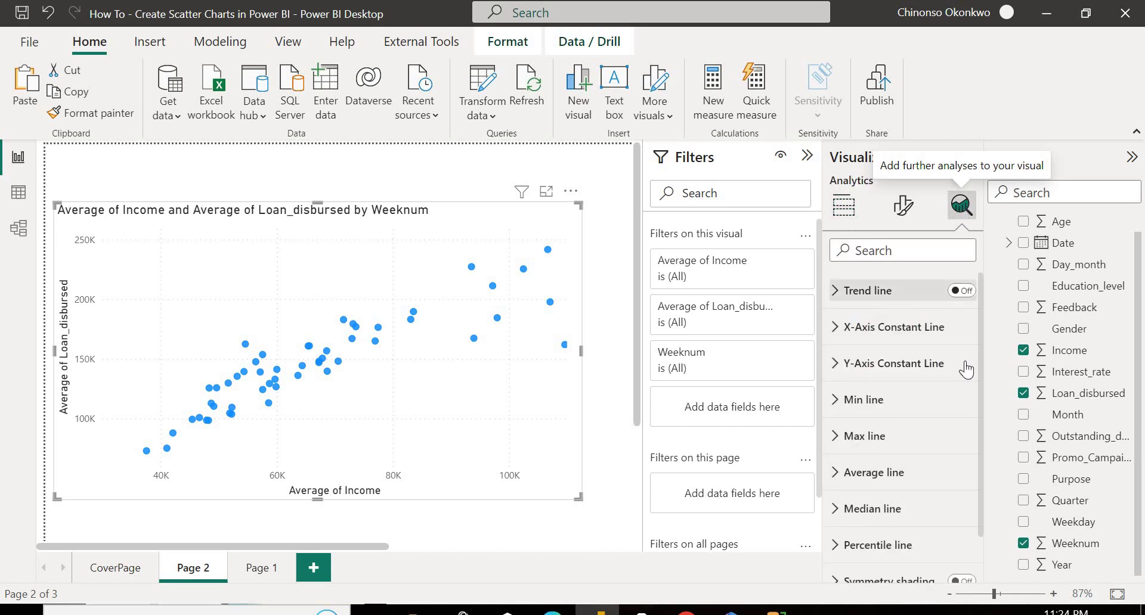
{"action": "left_click", "coordinate": [958, 293]}
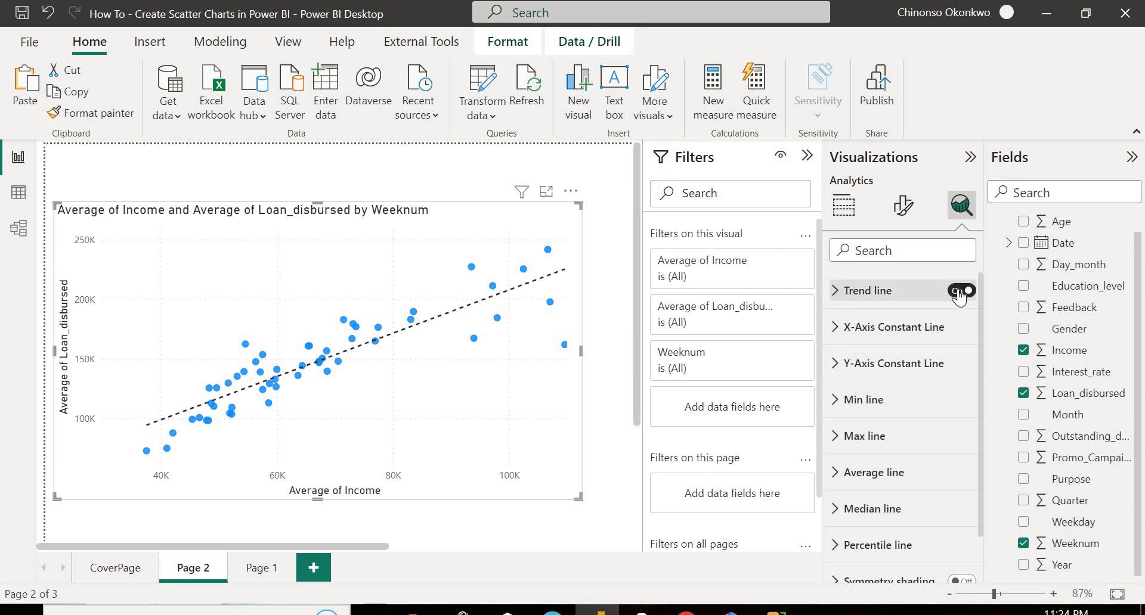
{"action": "left_click", "coordinate": [838, 292]}
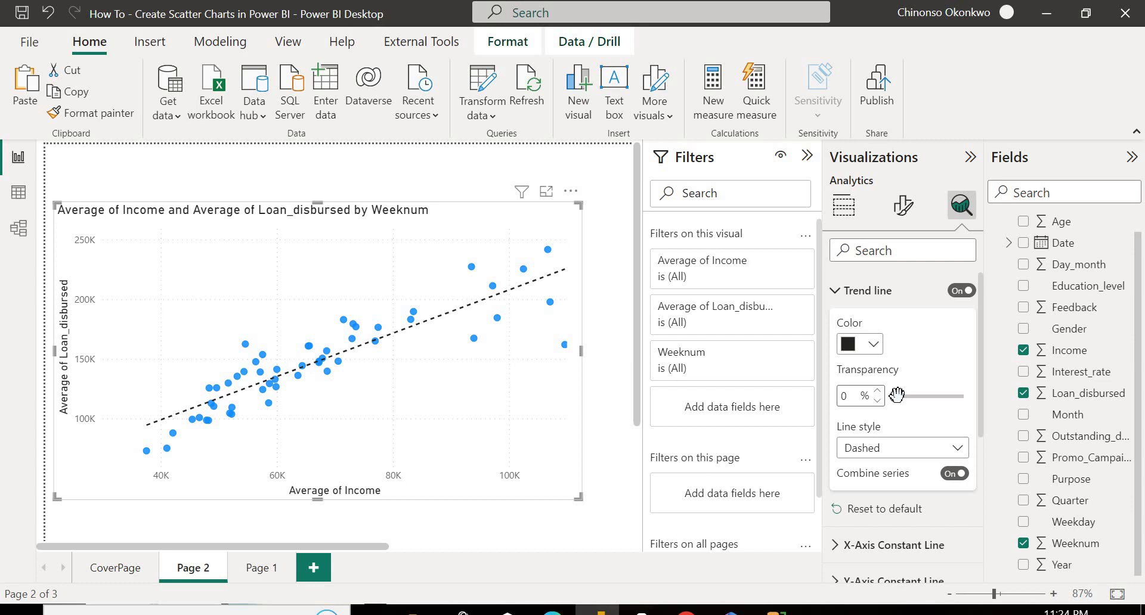
{"action": "left_click_drag", "start_coordinate": [897, 395], "coordinate": [928, 398]}
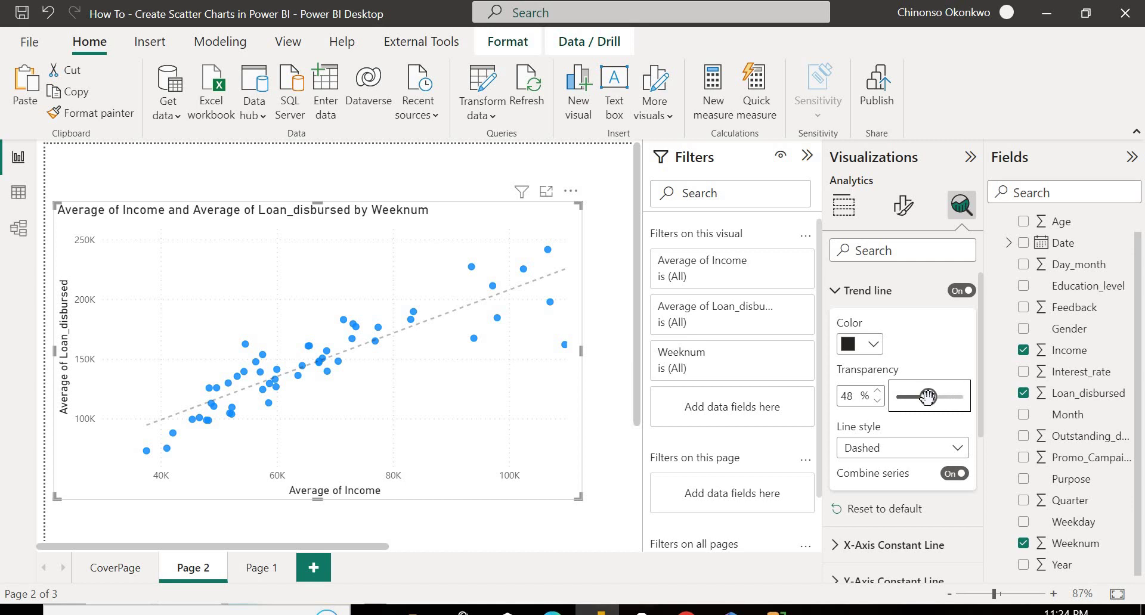
{"action": "left_click", "coordinate": [876, 393]}
{"action": "left_click", "coordinate": [876, 394]}
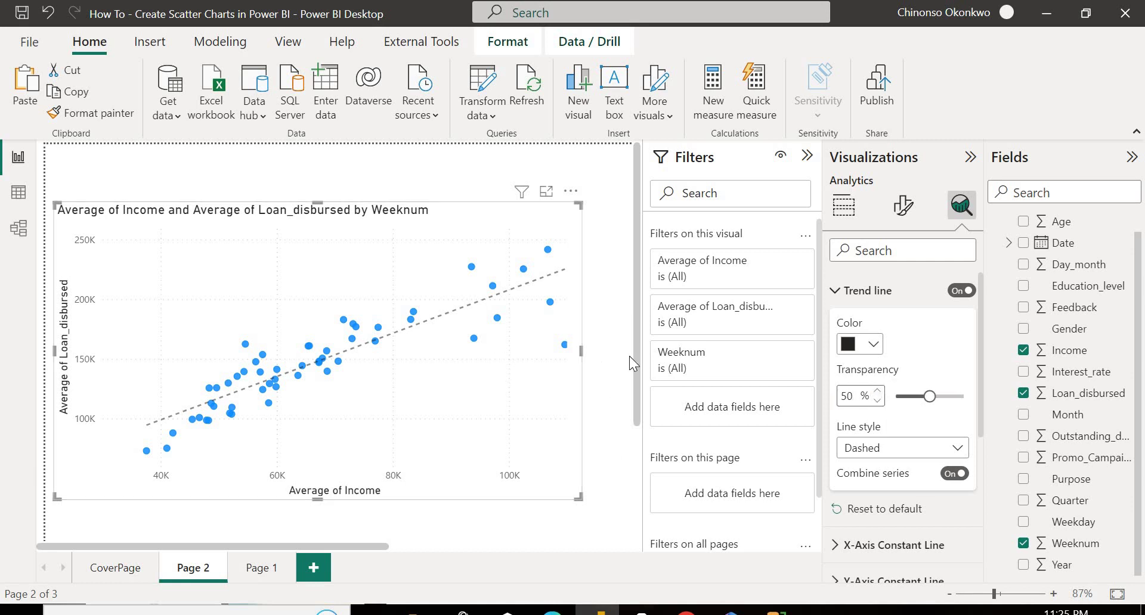
Step: Fine-tune the Page 2 scatter chart's size, then add a blank Page 3
{"action": "left_click_drag", "start_coordinate": [635, 359], "coordinate": [642, 390]}
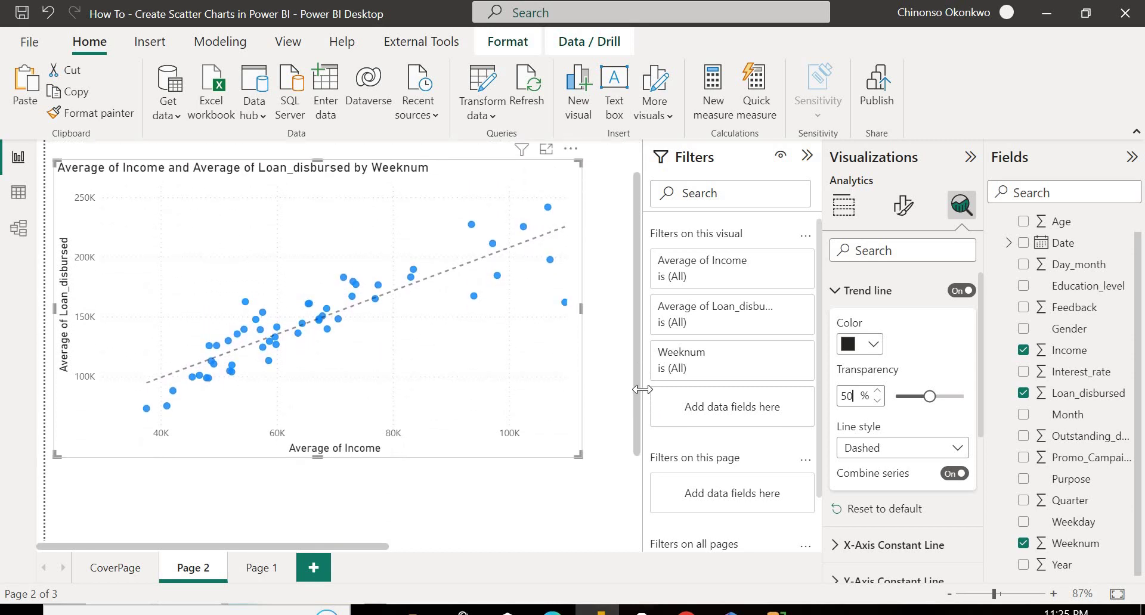
{"action": "left_click", "coordinate": [578, 310]}
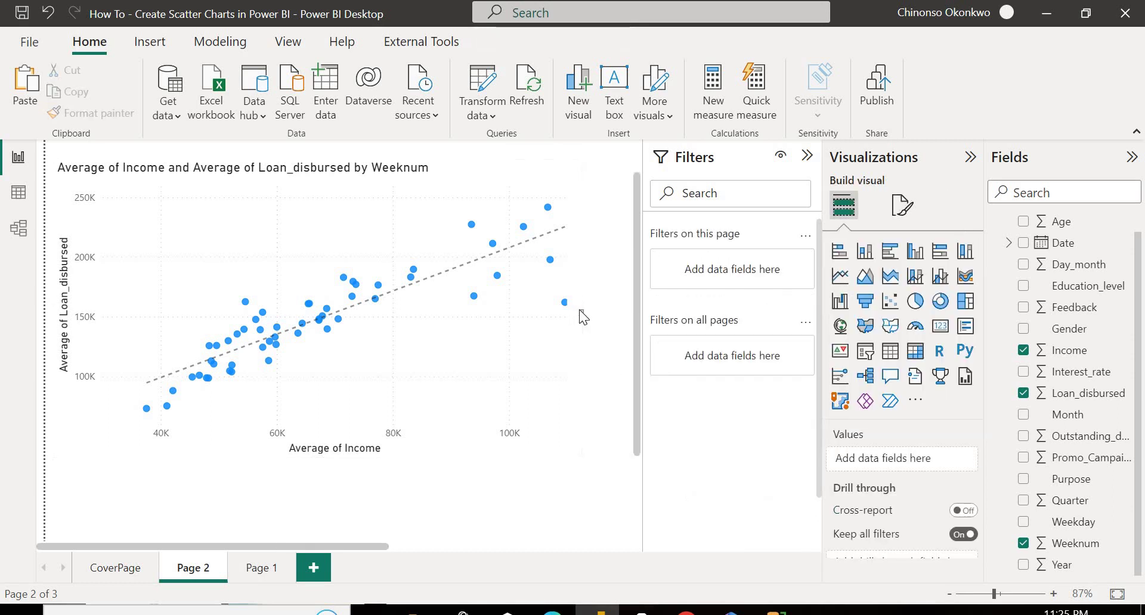
{"action": "left_click", "coordinate": [473, 333]}
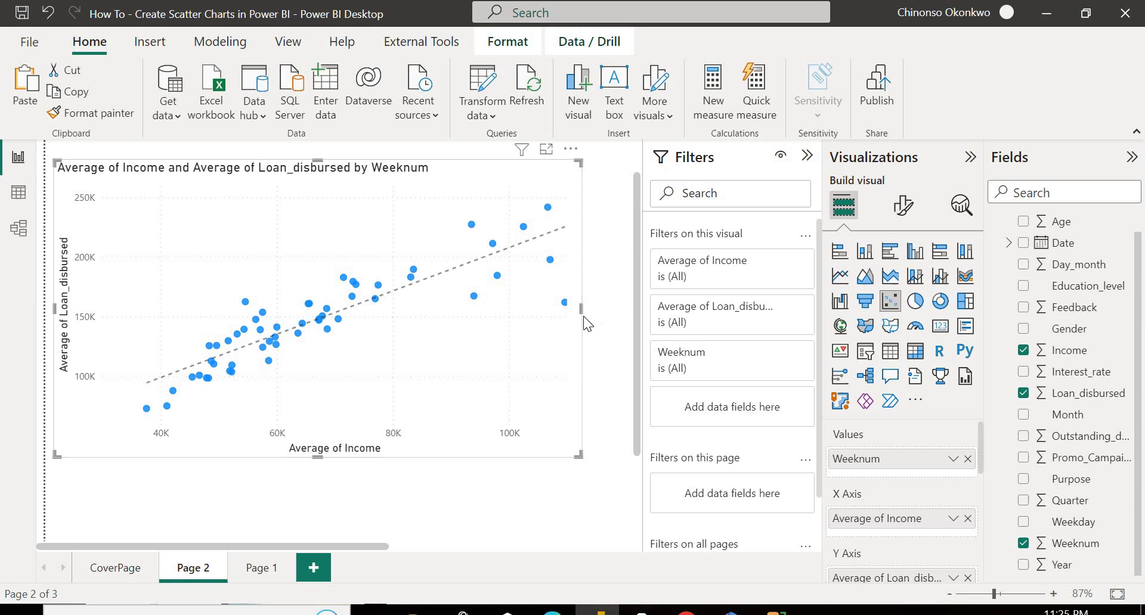
{"action": "left_click_drag", "start_coordinate": [580, 308], "coordinate": [461, 310]}
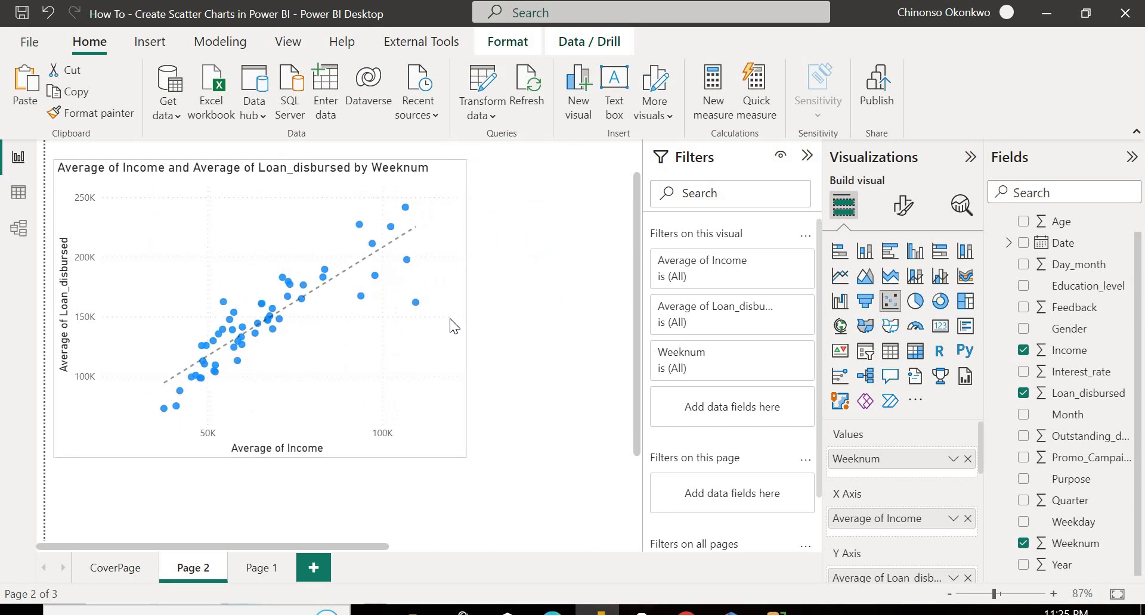
{"action": "left_click_drag", "start_coordinate": [541, 330], "coordinate": [545, 324]}
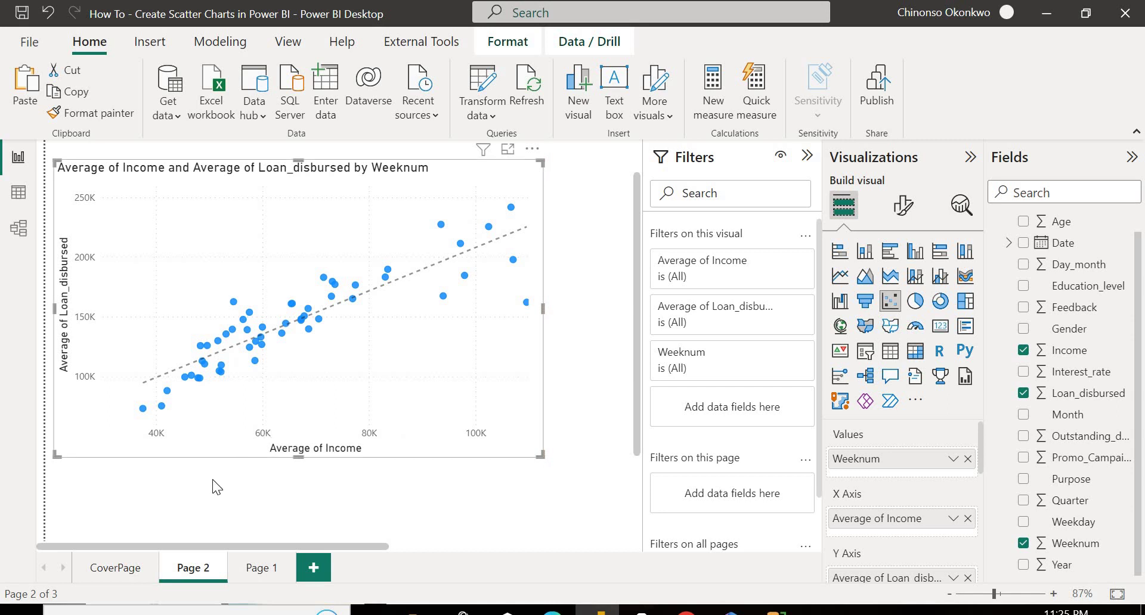
{"action": "left_click", "coordinate": [311, 570]}
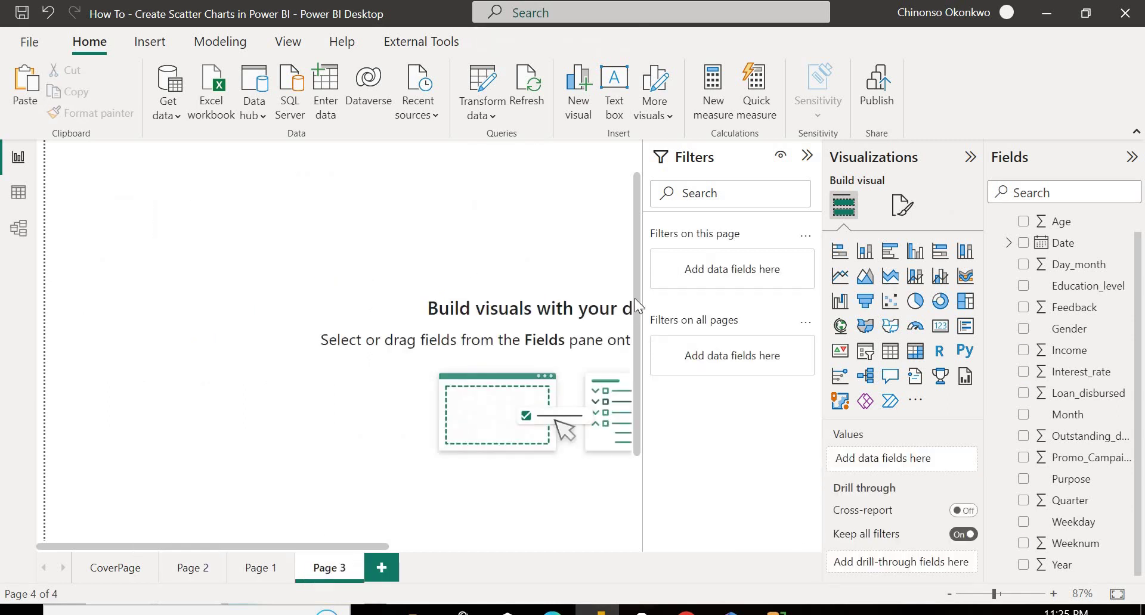
Step: Add a scatter chart to Page 3 and stretch it across the left of the page
{"action": "left_click", "coordinate": [889, 304]}
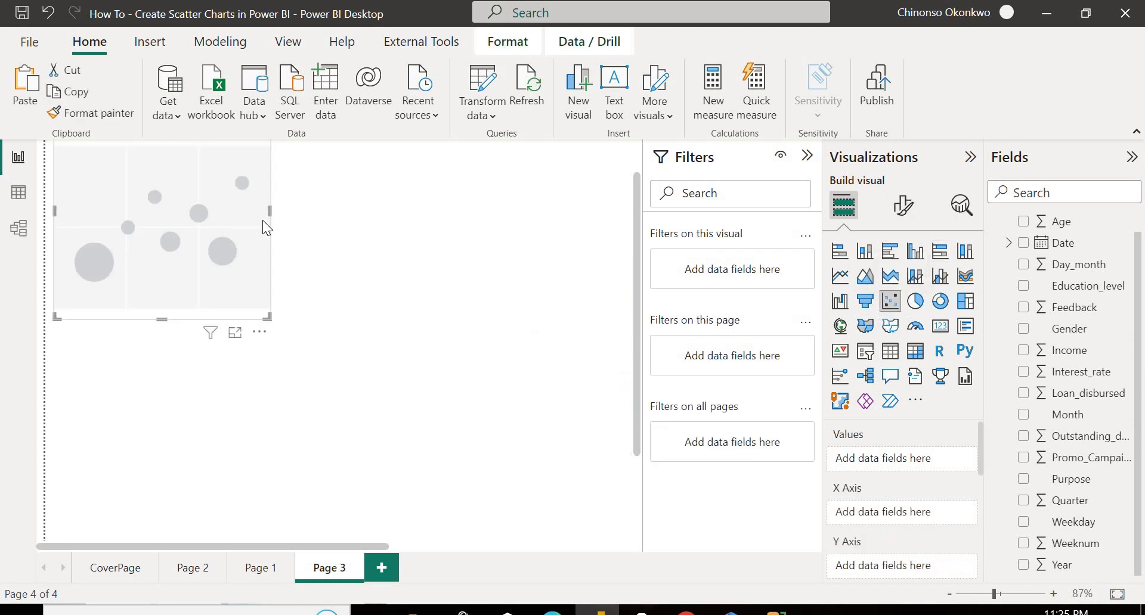
{"action": "left_click_drag", "start_coordinate": [270, 214], "coordinate": [422, 246]}
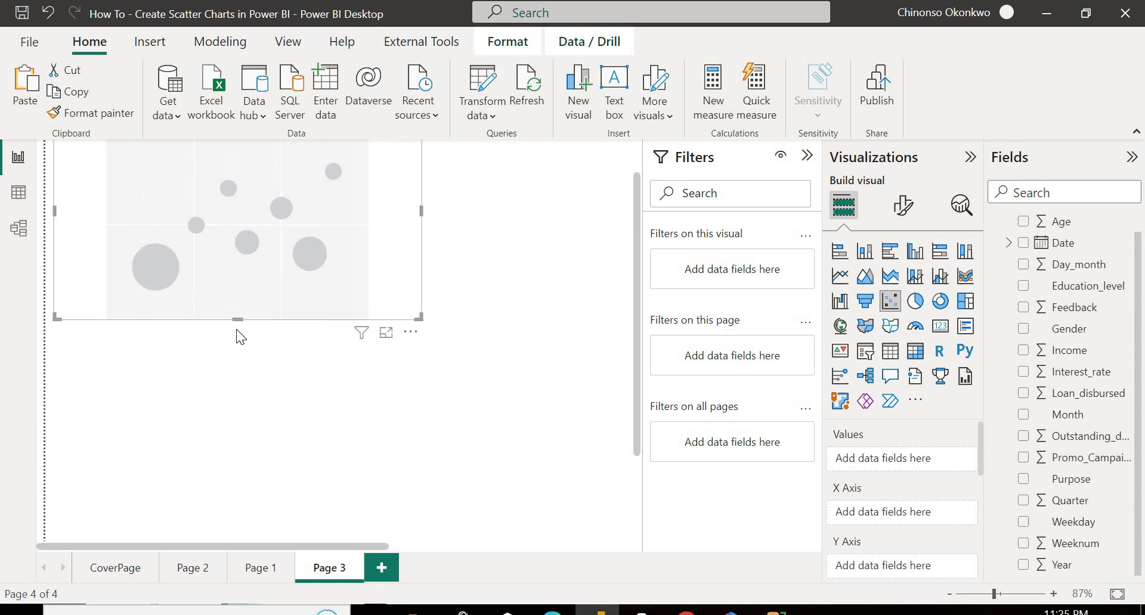
{"action": "left_click_drag", "start_coordinate": [268, 348], "coordinate": [310, 336]}
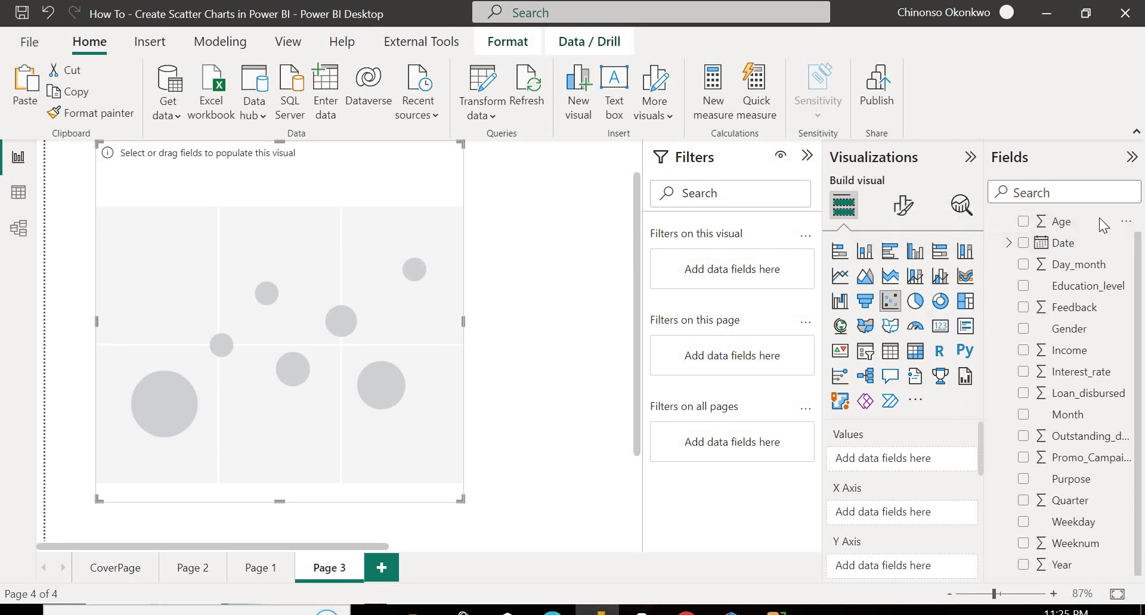
Step: Put Age on the X Axis, Loan_disbursed on the Y Axis and Weeknum in Values
{"action": "left_click_drag", "start_coordinate": [1063, 221], "coordinate": [911, 500]}
{"action": "left_click_drag", "start_coordinate": [1062, 222], "coordinate": [901, 510]}
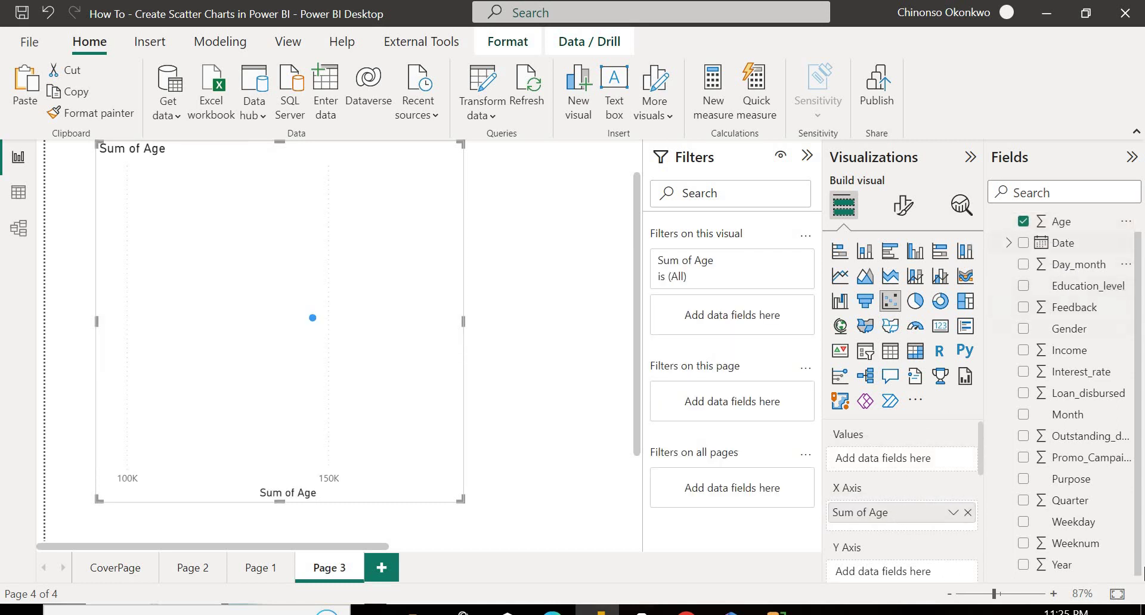
{"action": "left_click_drag", "start_coordinate": [1091, 402], "coordinate": [927, 582]}
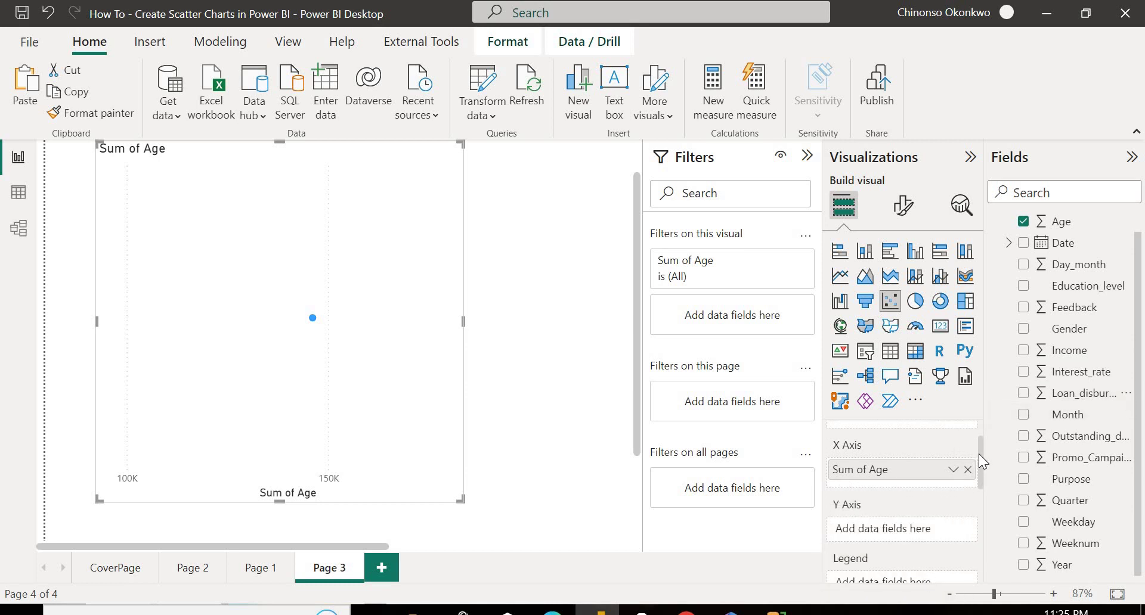
{"action": "left_click_drag", "start_coordinate": [978, 453], "coordinate": [990, 492]}
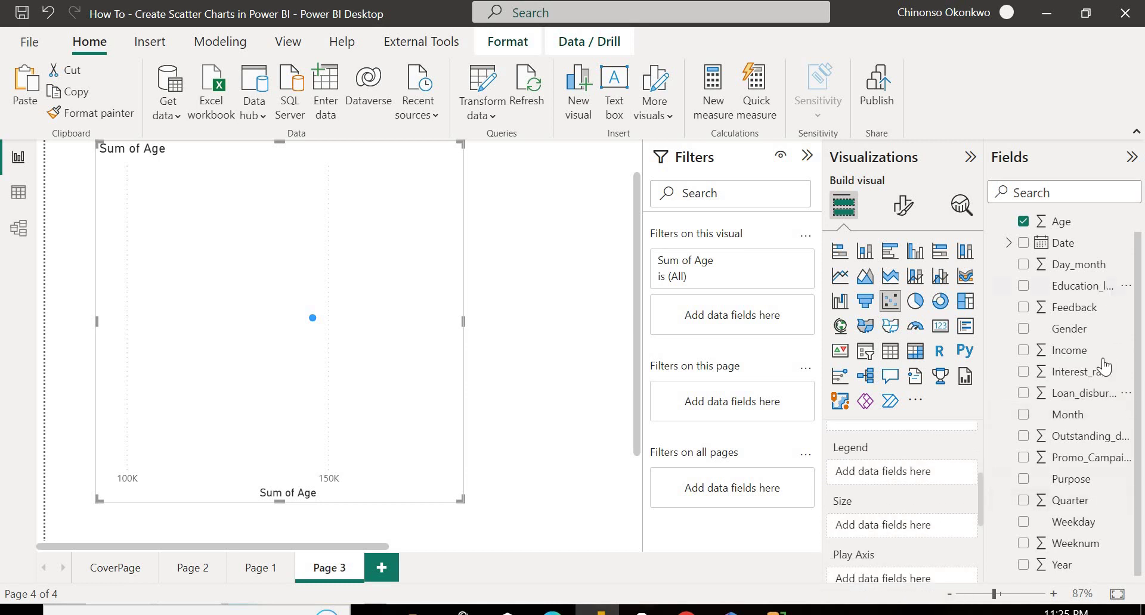
{"action": "left_click_drag", "start_coordinate": [1092, 394], "coordinate": [1067, 393]}
{"action": "left_click_drag", "start_coordinate": [978, 502], "coordinate": [971, 481]}
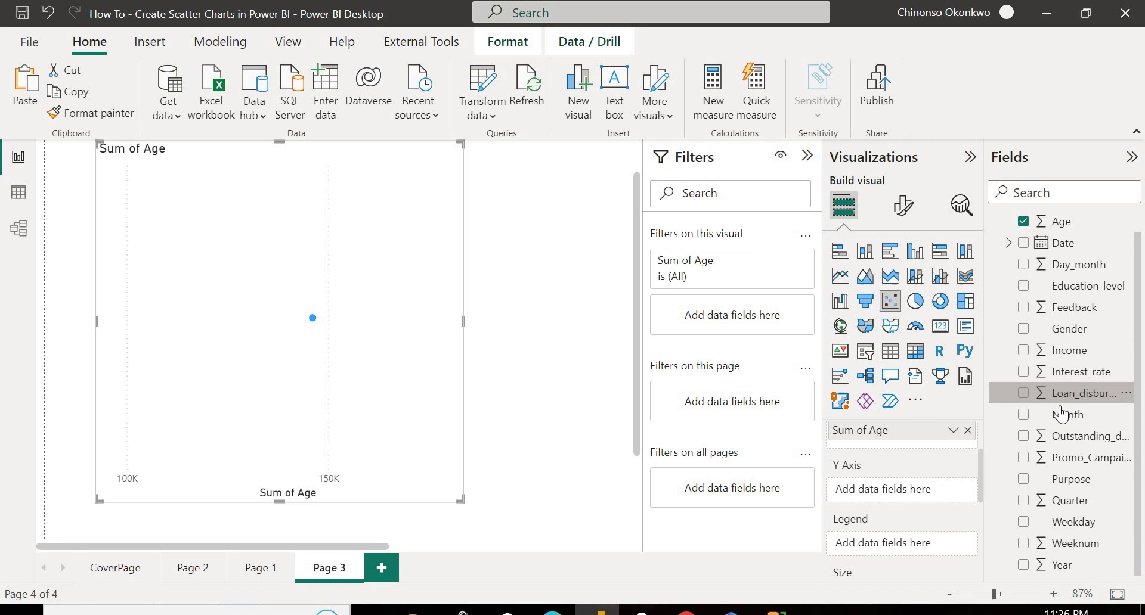
{"action": "left_click_drag", "start_coordinate": [1060, 406], "coordinate": [946, 494]}
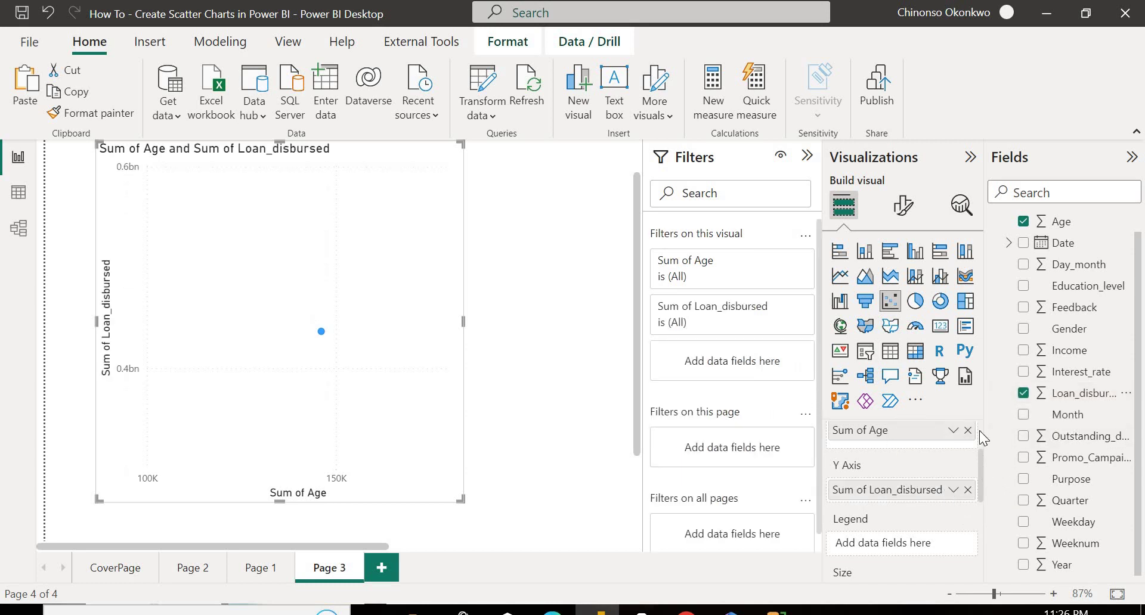
{"action": "scroll", "coordinate": [979, 431], "scroll_direction": "up", "scroll_amount": 2}
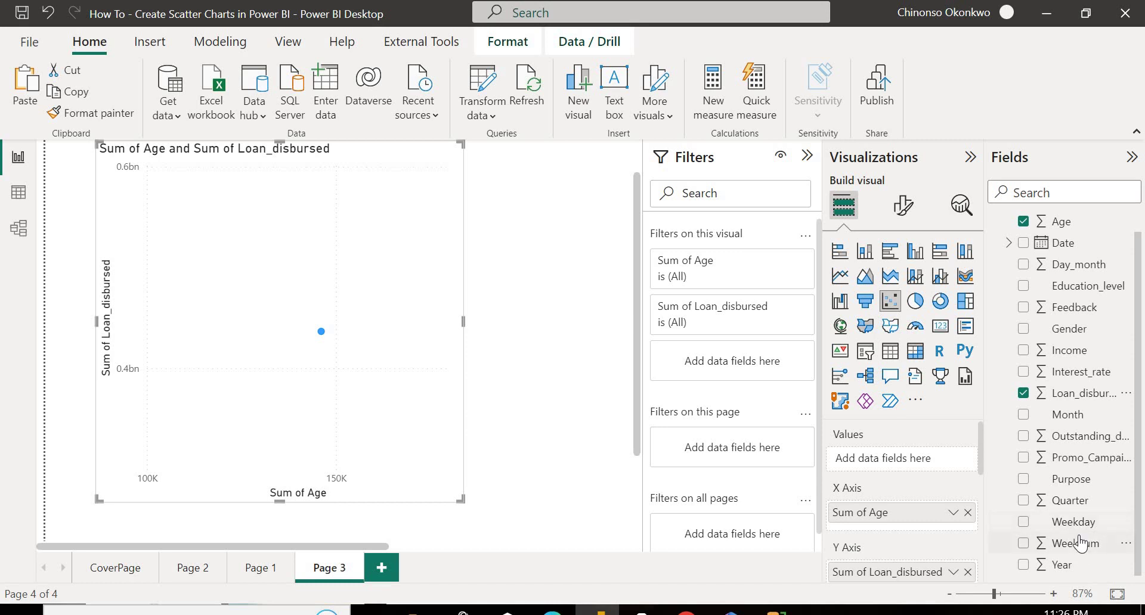
{"action": "left_click_drag", "start_coordinate": [1079, 543], "coordinate": [934, 464]}
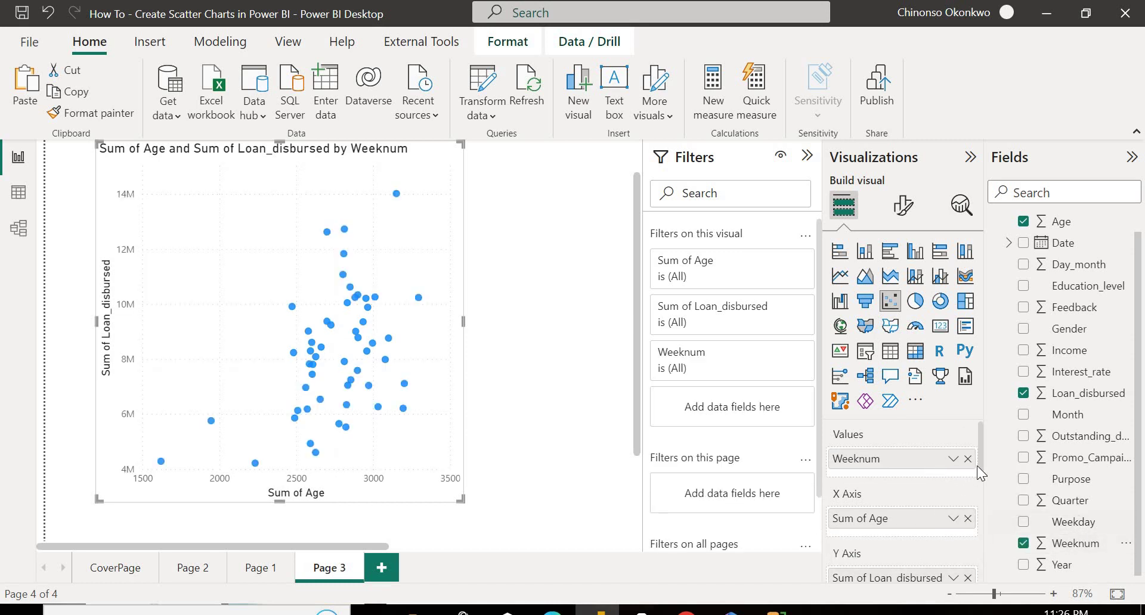
{"action": "scroll", "coordinate": [978, 461], "scroll_direction": "down", "scroll_amount": 2}
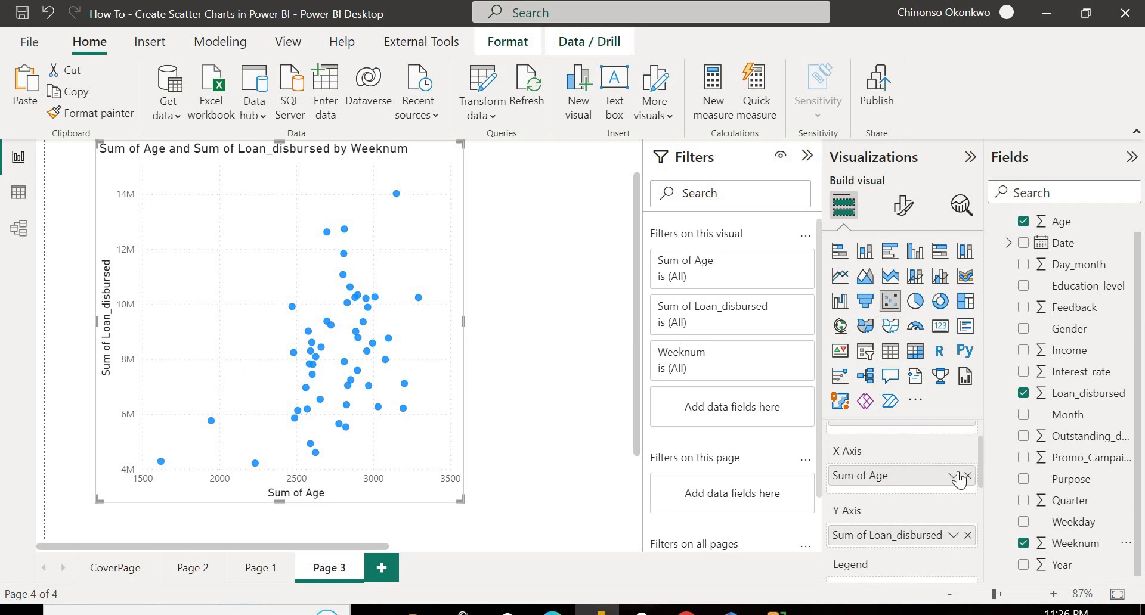
Step: Switch Age and Loan_disbursed from Sum to Average, then start widening the chart
{"action": "left_click", "coordinate": [953, 476]}
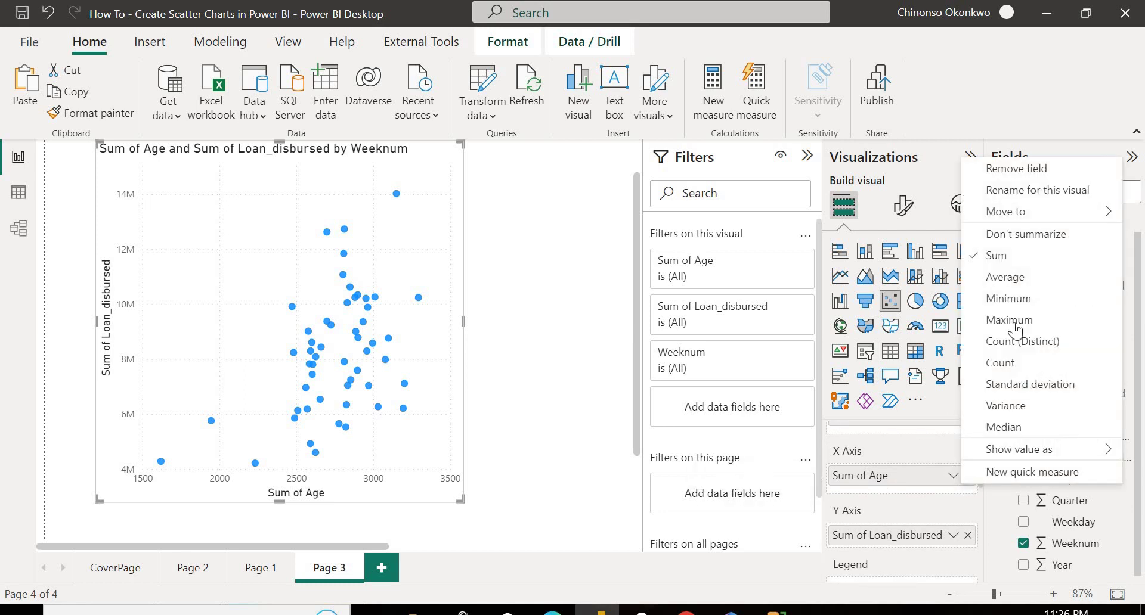
{"action": "left_click", "coordinate": [1001, 277]}
{"action": "left_click_drag", "start_coordinate": [978, 471], "coordinate": [977, 502]}
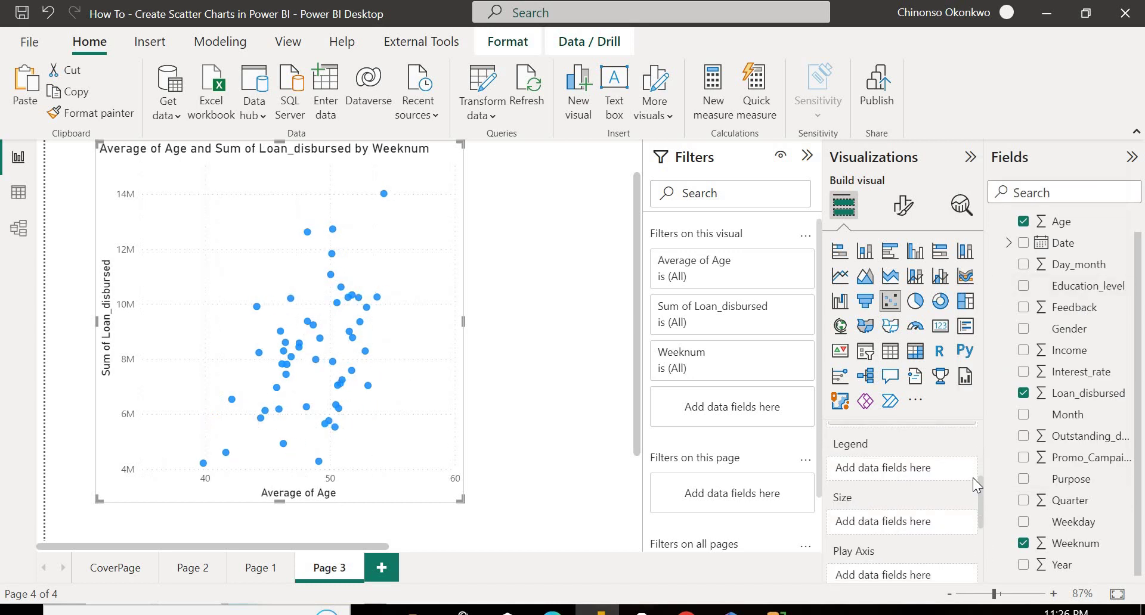
{"action": "scroll", "coordinate": [971, 476], "scroll_direction": "up", "scroll_amount": 3}
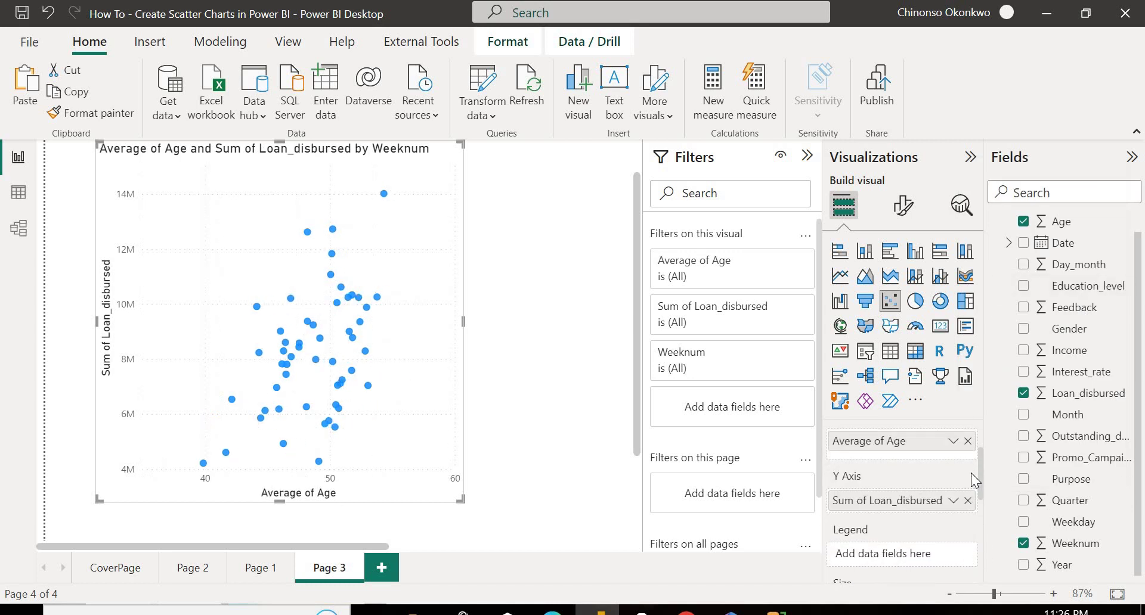
{"action": "left_click", "coordinate": [953, 504]}
{"action": "left_click", "coordinate": [1019, 313]}
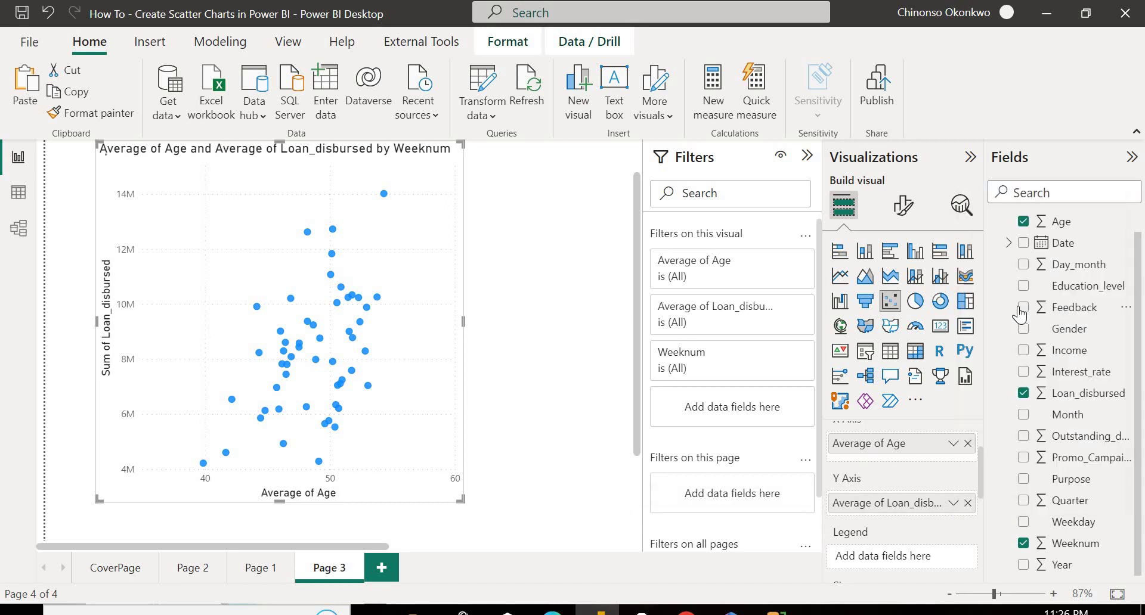
{"action": "scroll", "coordinate": [978, 487], "scroll_direction": "up", "scroll_amount": 2}
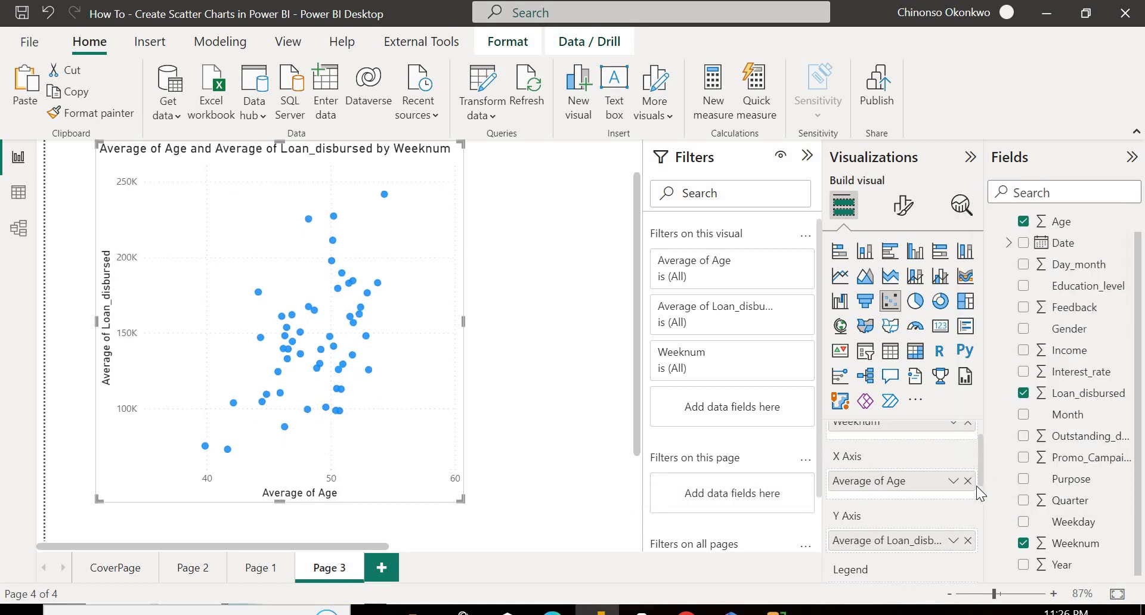
{"action": "scroll", "coordinate": [977, 488], "scroll_direction": "down", "scroll_amount": 1}
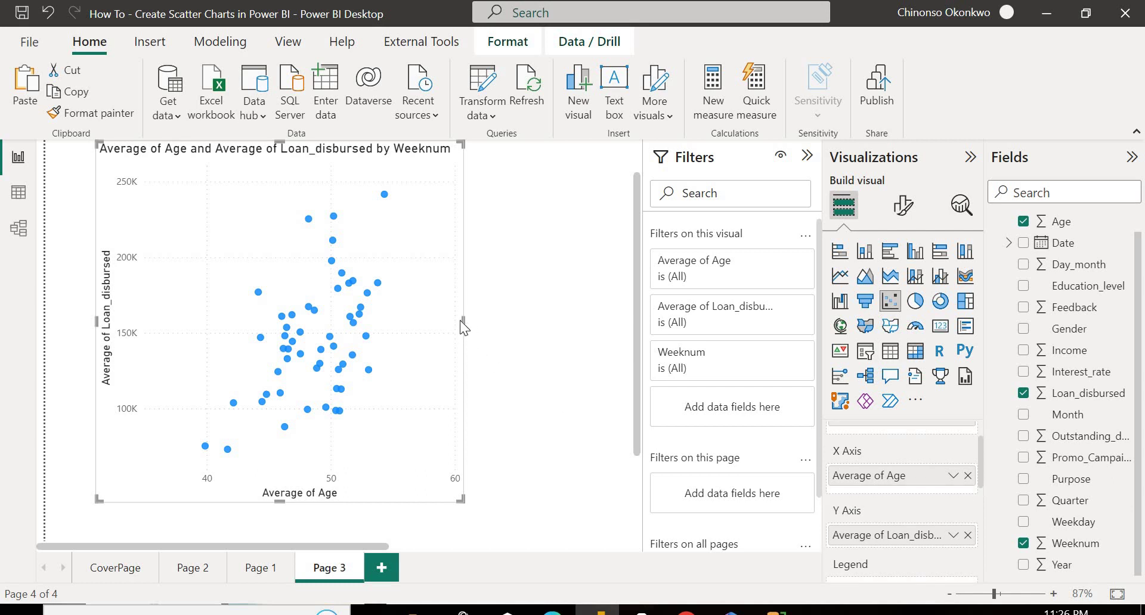
{"action": "left_click_drag", "start_coordinate": [465, 322], "coordinate": [592, 325]}
Step: Drag the scatter chart's right edge back to settle it at a slightly narrower width
{"action": "left_click_drag", "start_coordinate": [674, 334], "coordinate": [542, 335]}
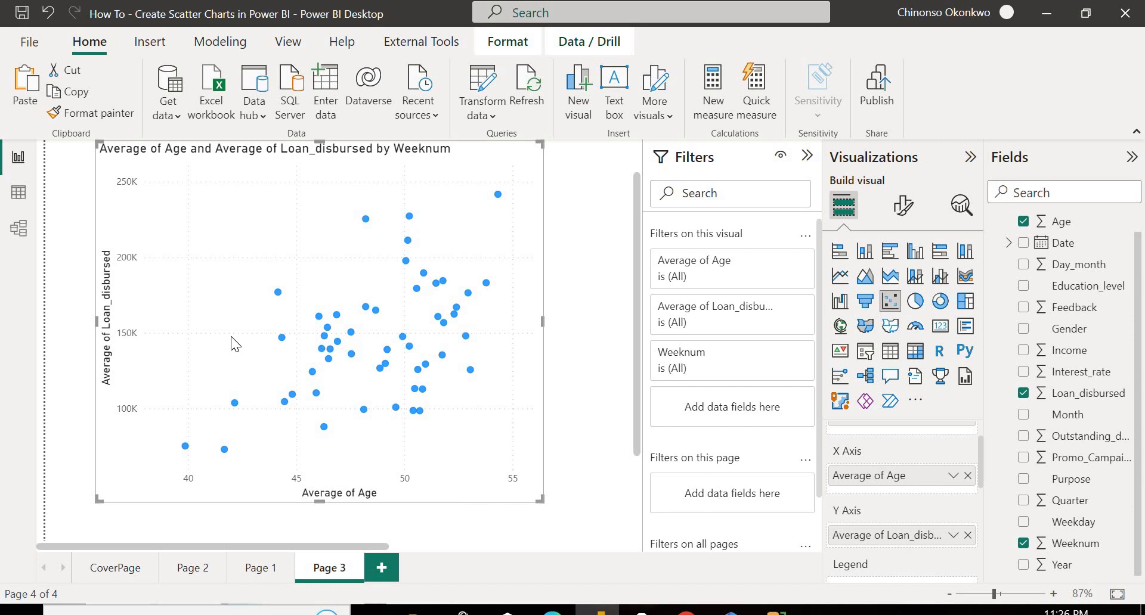
Step: Open the scatter chart's Analytics pane and expand the X-Axis Constant Line section
{"action": "left_click", "coordinate": [959, 209]}
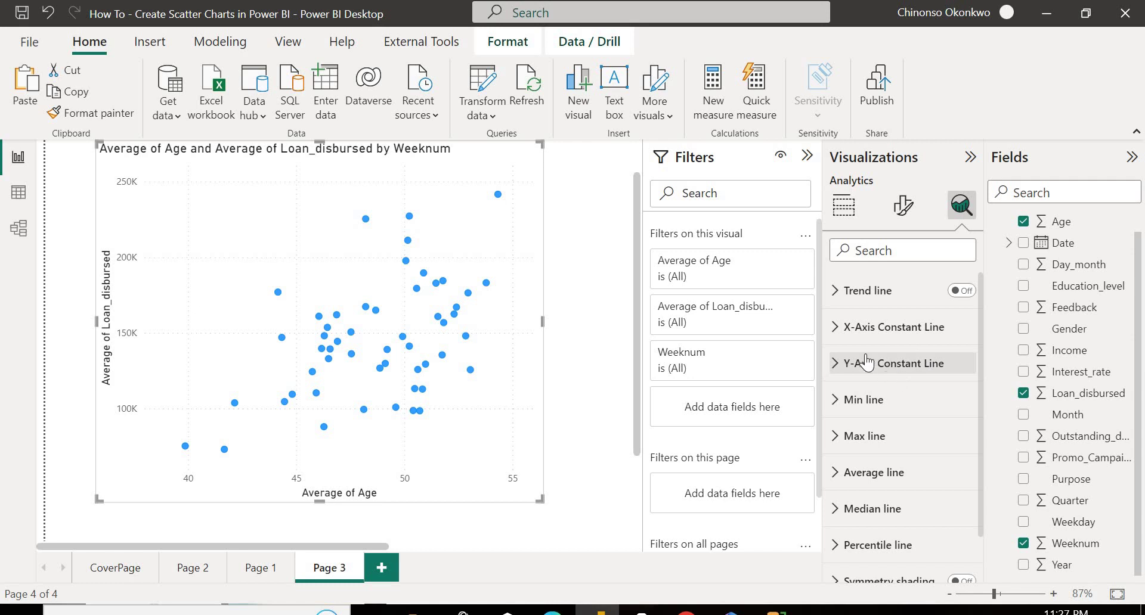
{"action": "left_click", "coordinate": [833, 329]}
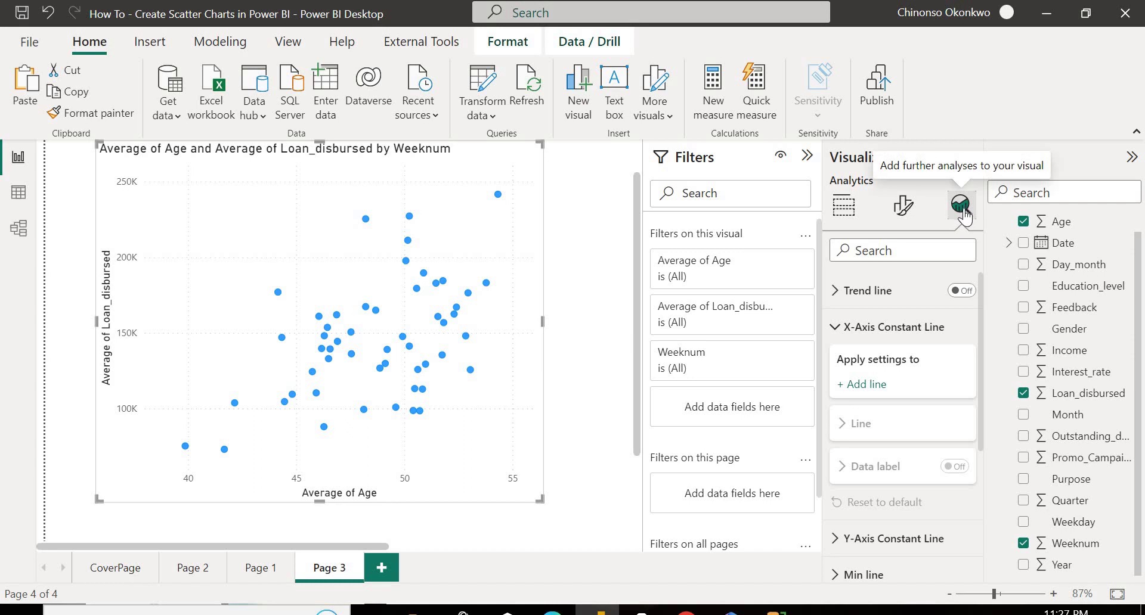
{"action": "left_click", "coordinate": [862, 384]}
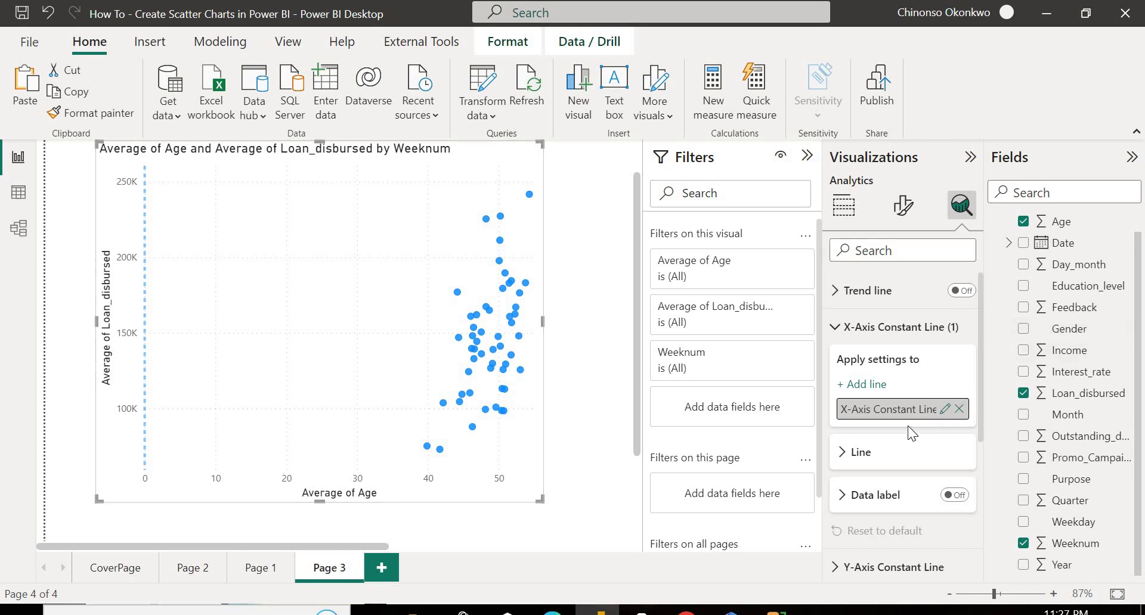
{"action": "left_click", "coordinate": [843, 453]}
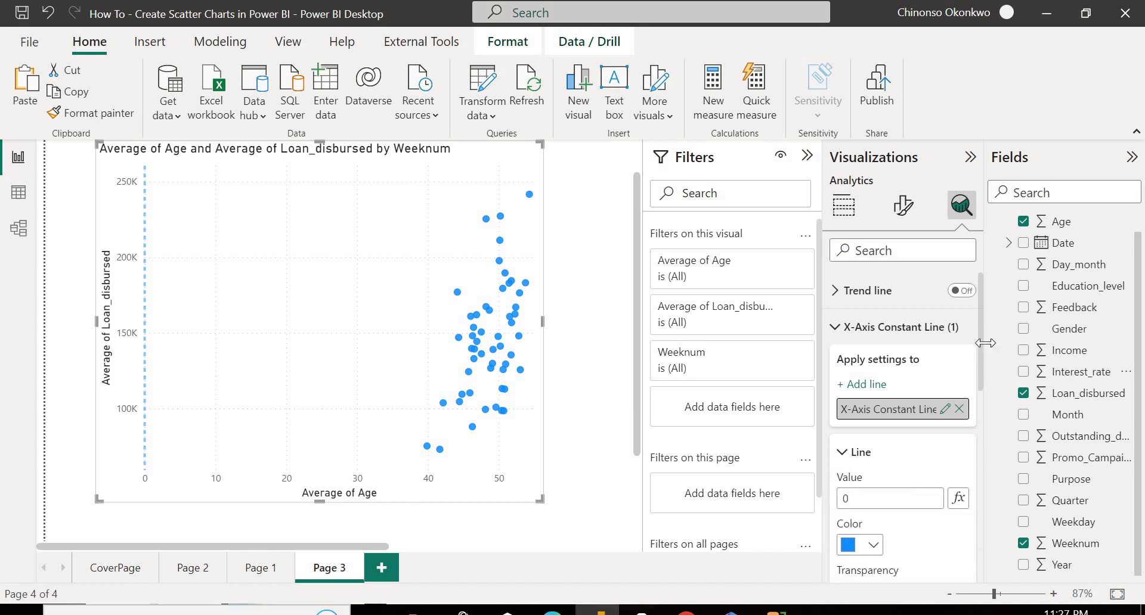
{"action": "left_click_drag", "start_coordinate": [979, 358], "coordinate": [979, 402]}
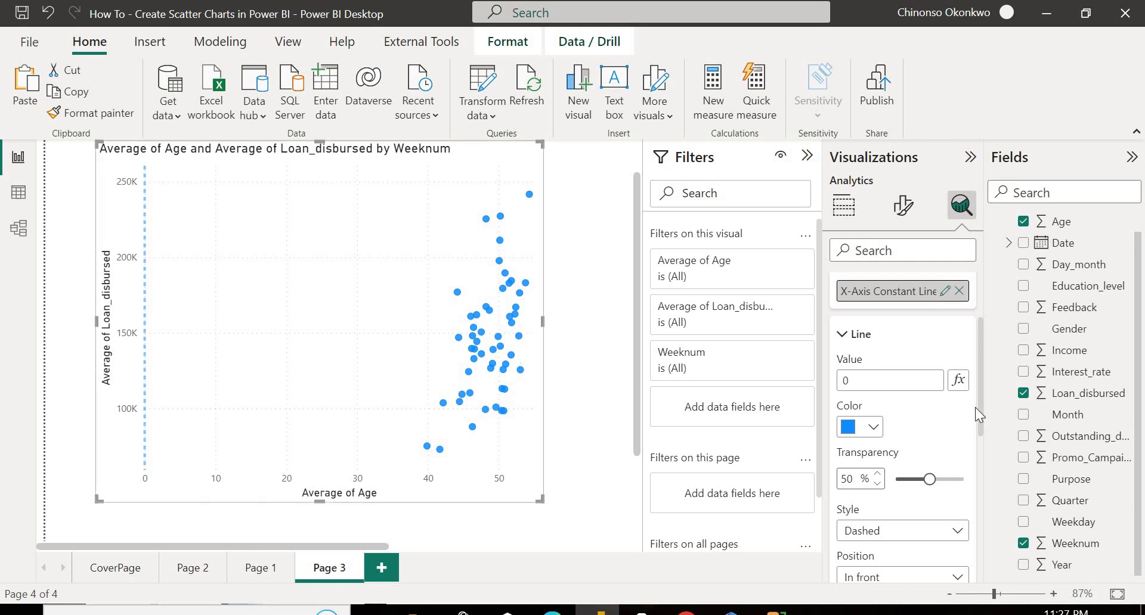
{"action": "left_click", "coordinate": [959, 292]}
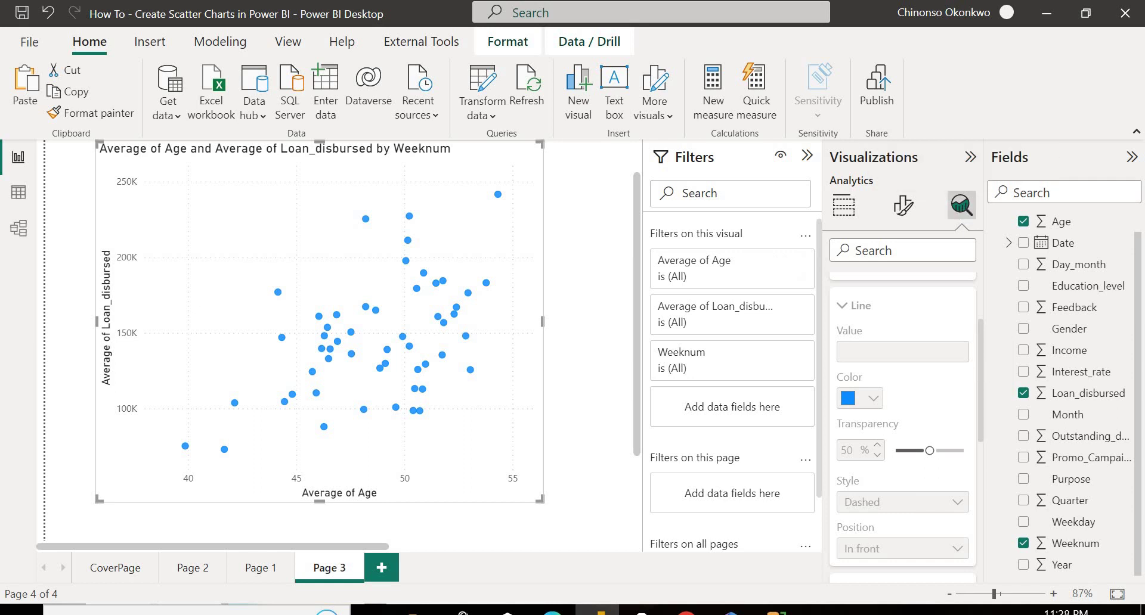
Step: Add an X-axis constant line with value 43
{"action": "scroll", "coordinate": [954, 327], "scroll_direction": "up", "scroll_amount": 2}
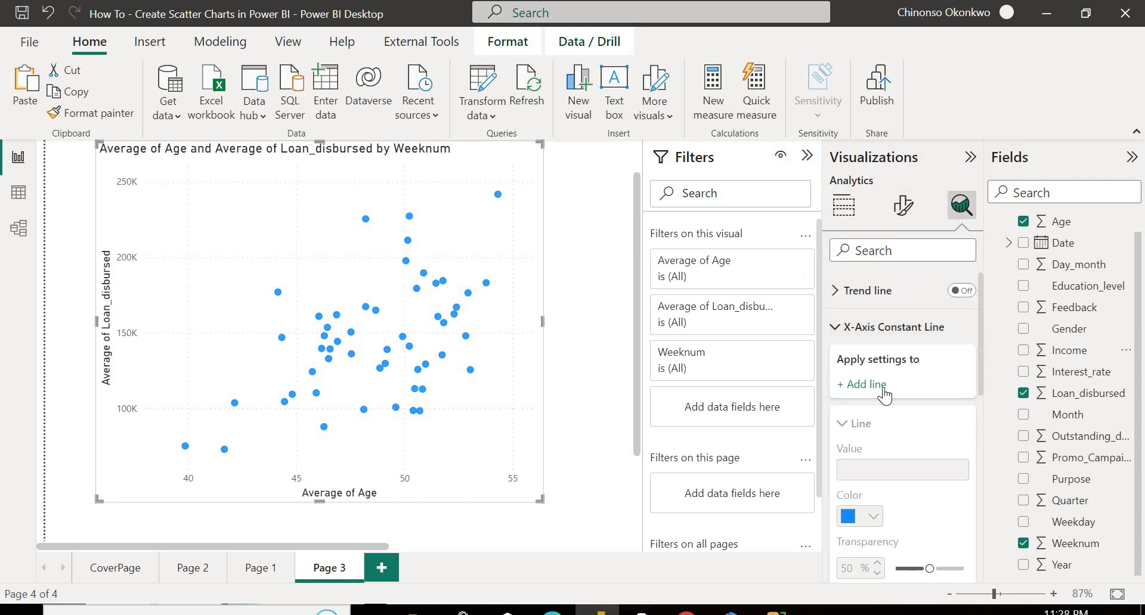
{"action": "left_click", "coordinate": [866, 385]}
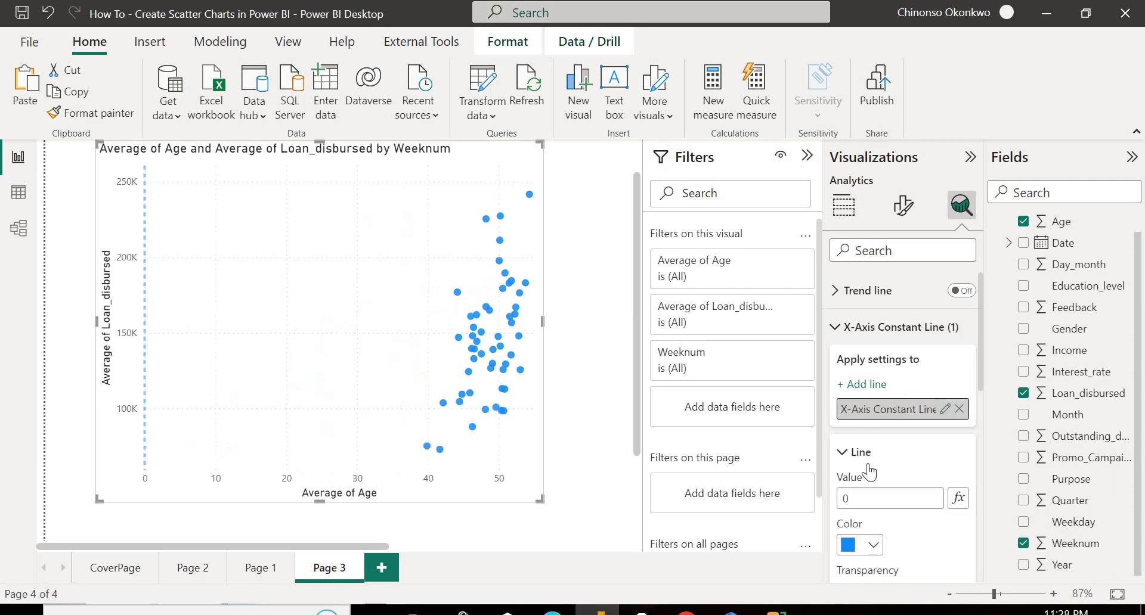
{"action": "left_click_drag", "start_coordinate": [867, 490], "coordinate": [840, 502]}
{"action": "type", "text": "43"}
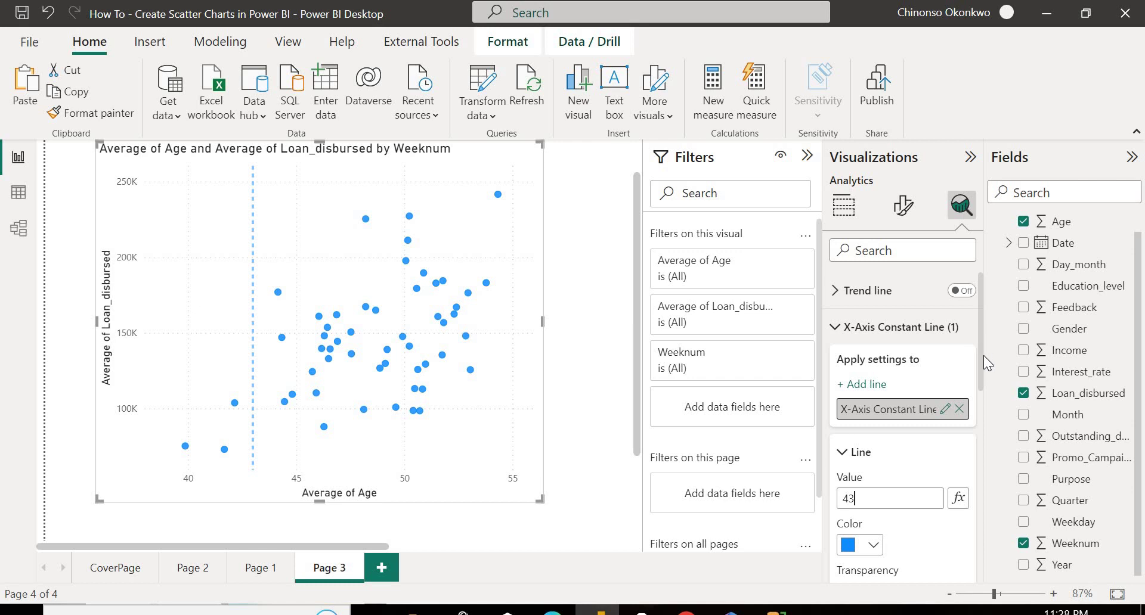
Step: Make the constant line black and keep its Dashed style
{"action": "scroll", "coordinate": [983, 355], "scroll_direction": "down", "scroll_amount": 3}
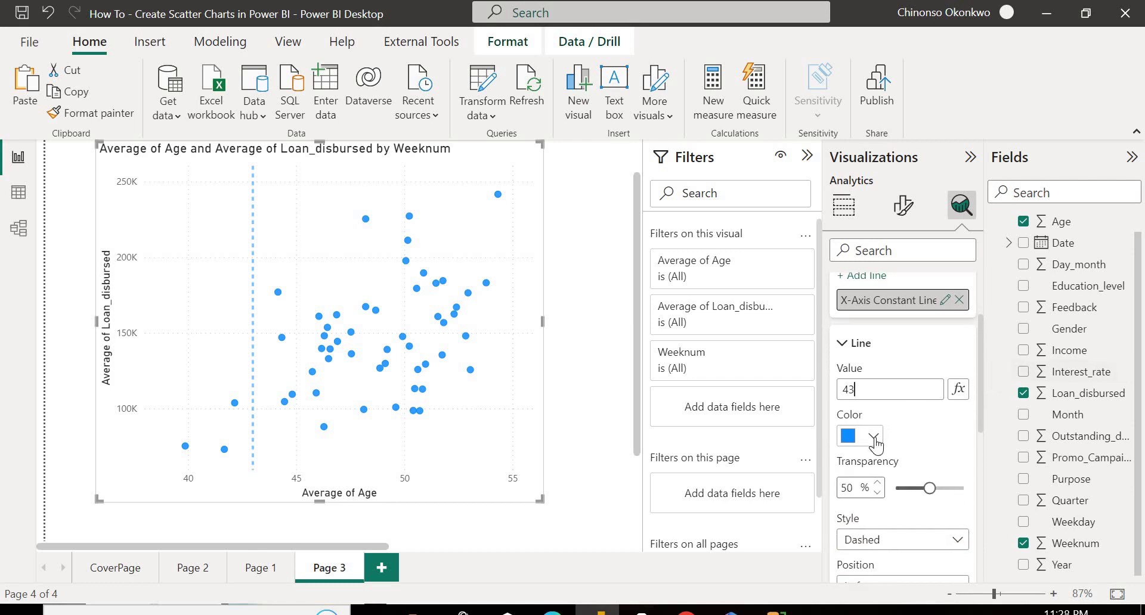
{"action": "left_click", "coordinate": [873, 437]}
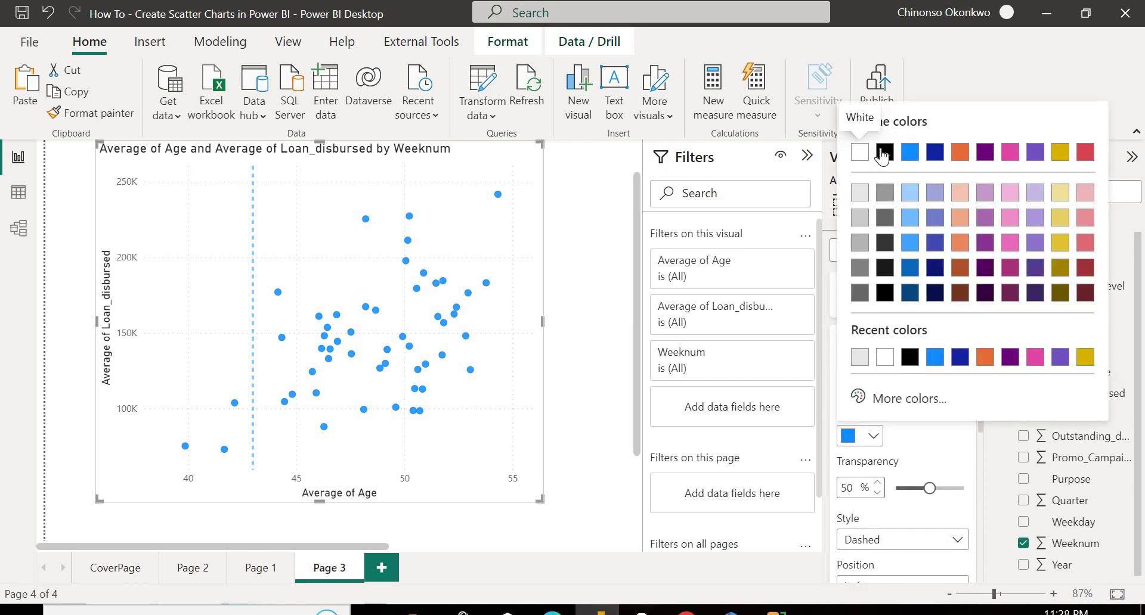
{"action": "left_click", "coordinate": [884, 153]}
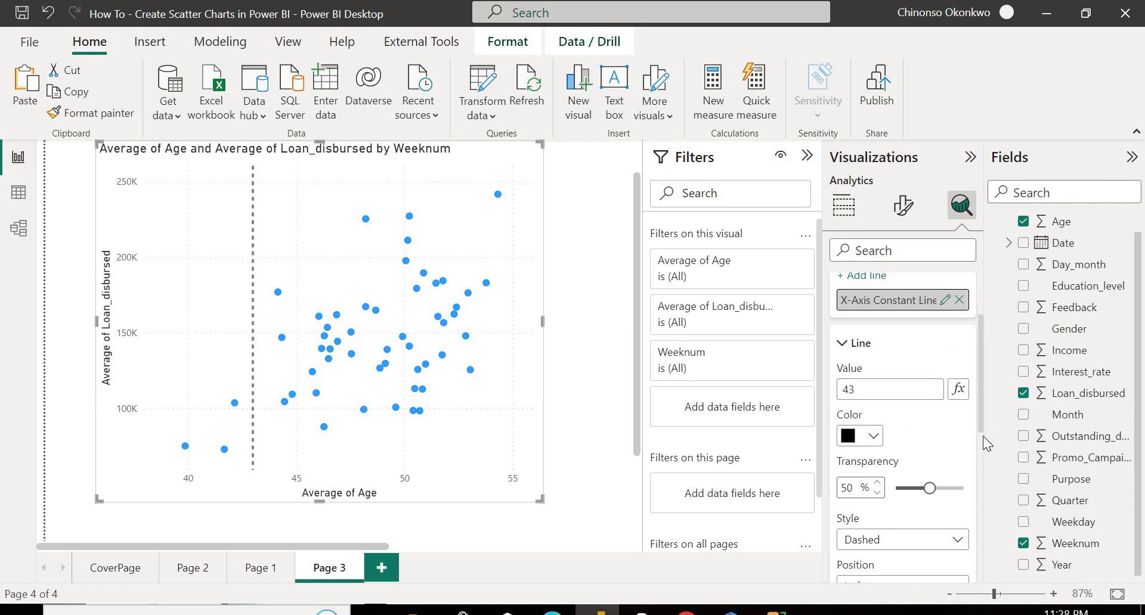
{"action": "scroll", "coordinate": [982, 436], "scroll_direction": "down", "scroll_amount": 3}
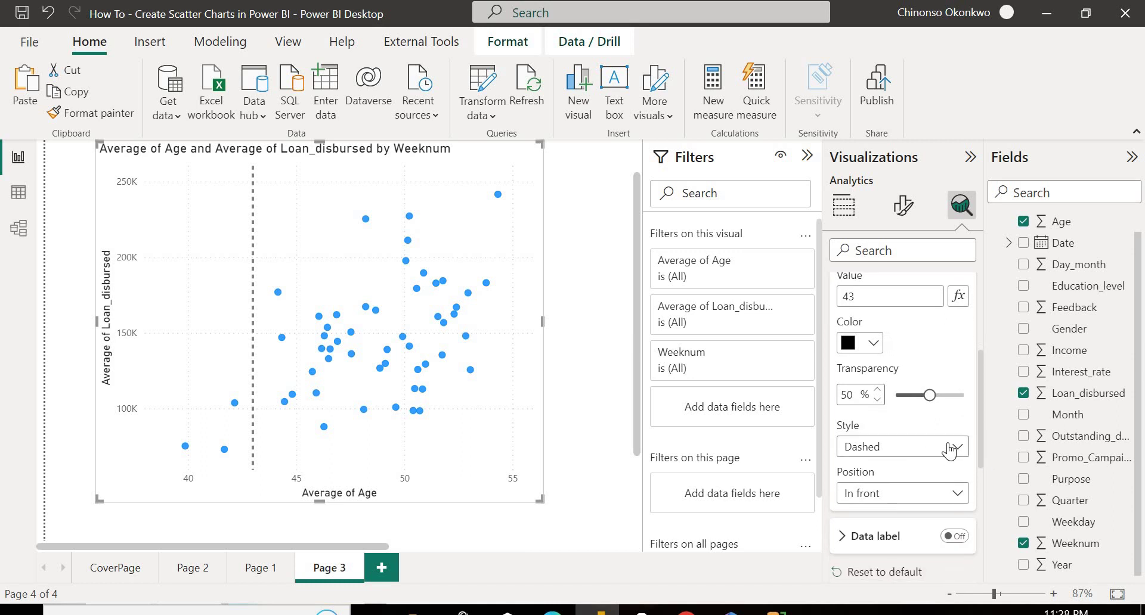
{"action": "left_click", "coordinate": [954, 448]}
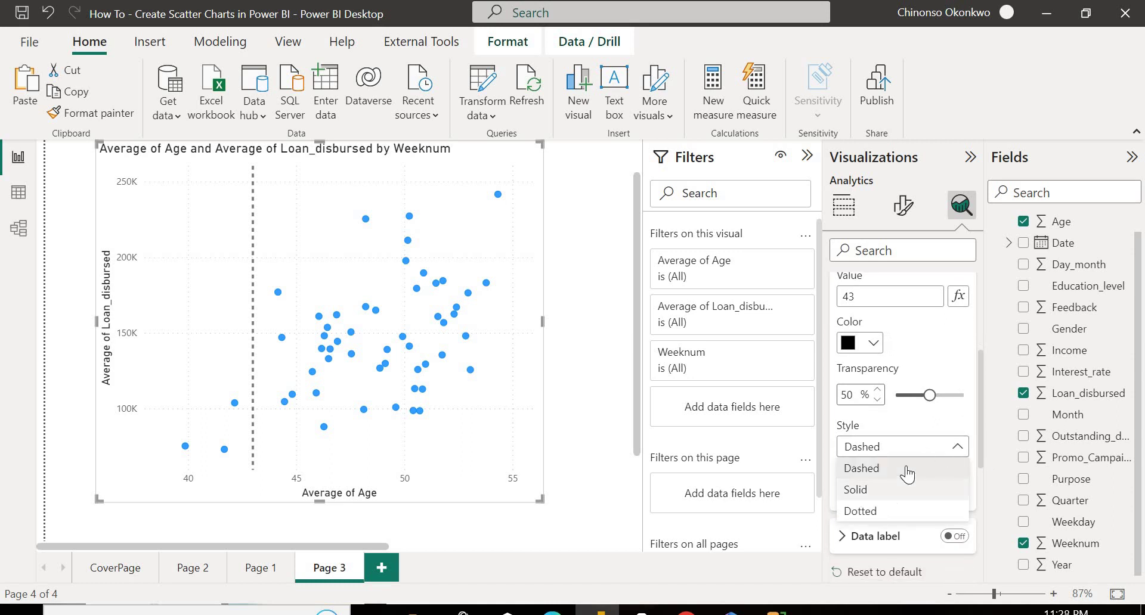
{"action": "left_click", "coordinate": [958, 412]}
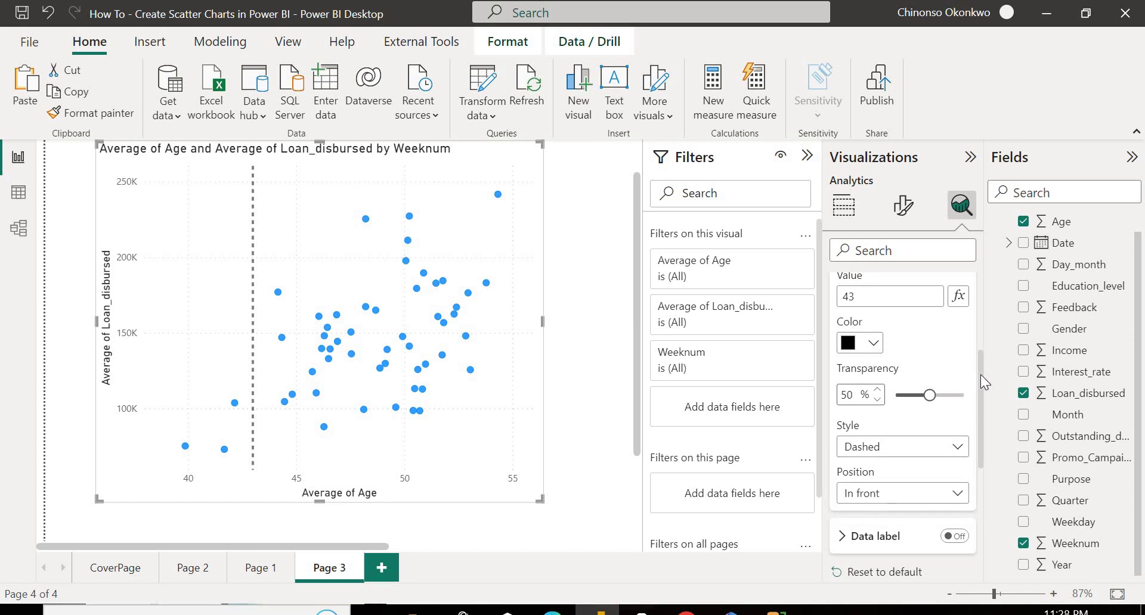
{"action": "left_click_drag", "start_coordinate": [980, 375], "coordinate": [972, 298]}
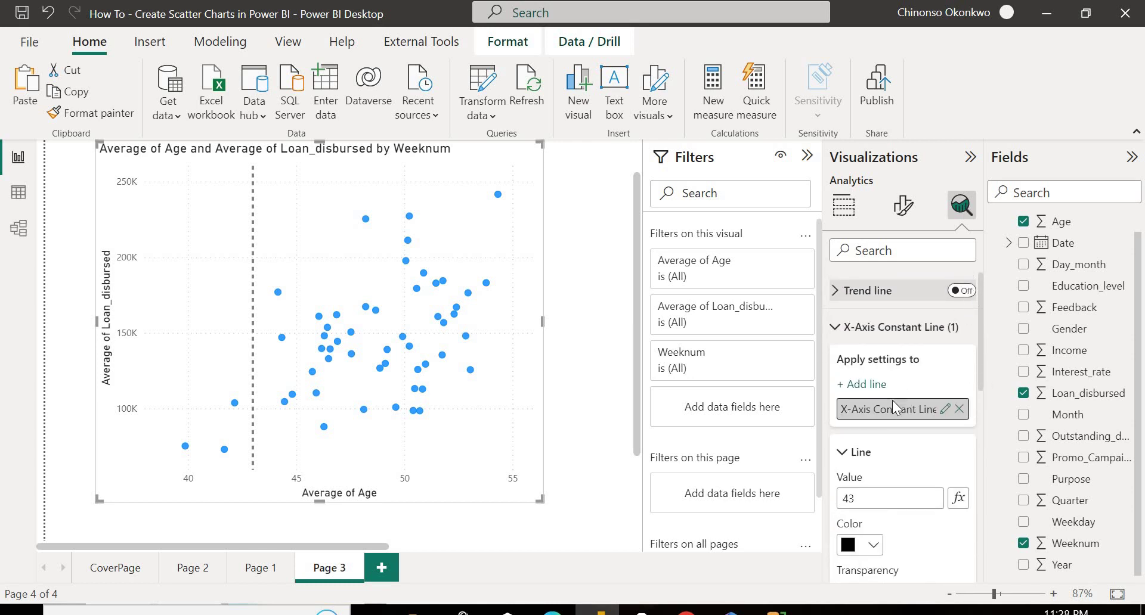
Step: Add a second X-axis constant line and enter a value for it
{"action": "left_click", "coordinate": [864, 384]}
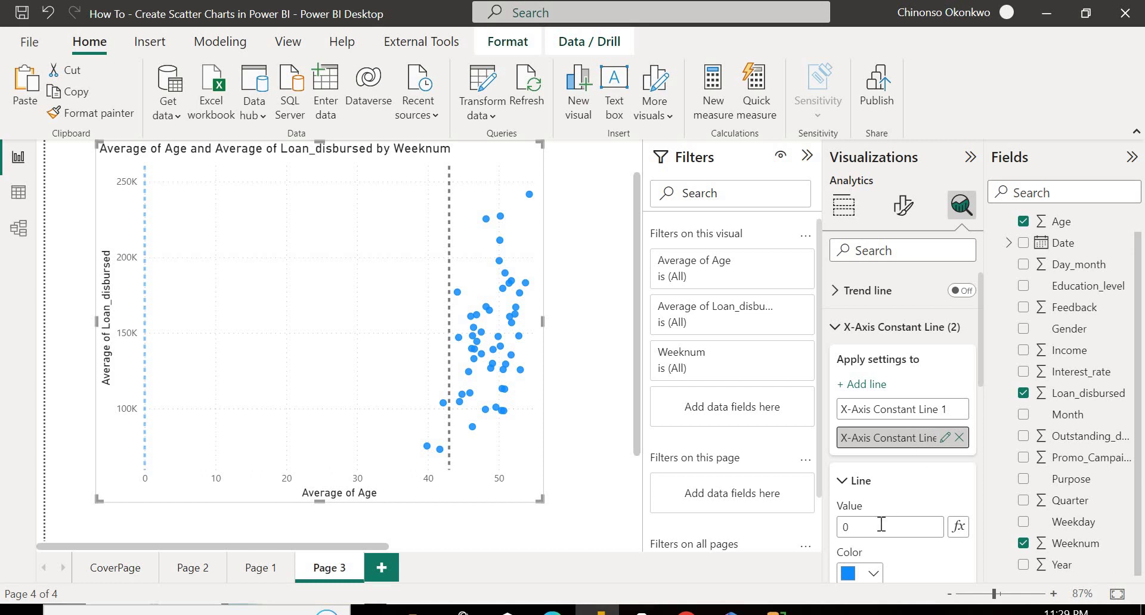
{"action": "left_click", "coordinate": [853, 528]}
{"action": "key", "text": "BackSpace"}
{"action": "type", "text": "53"}
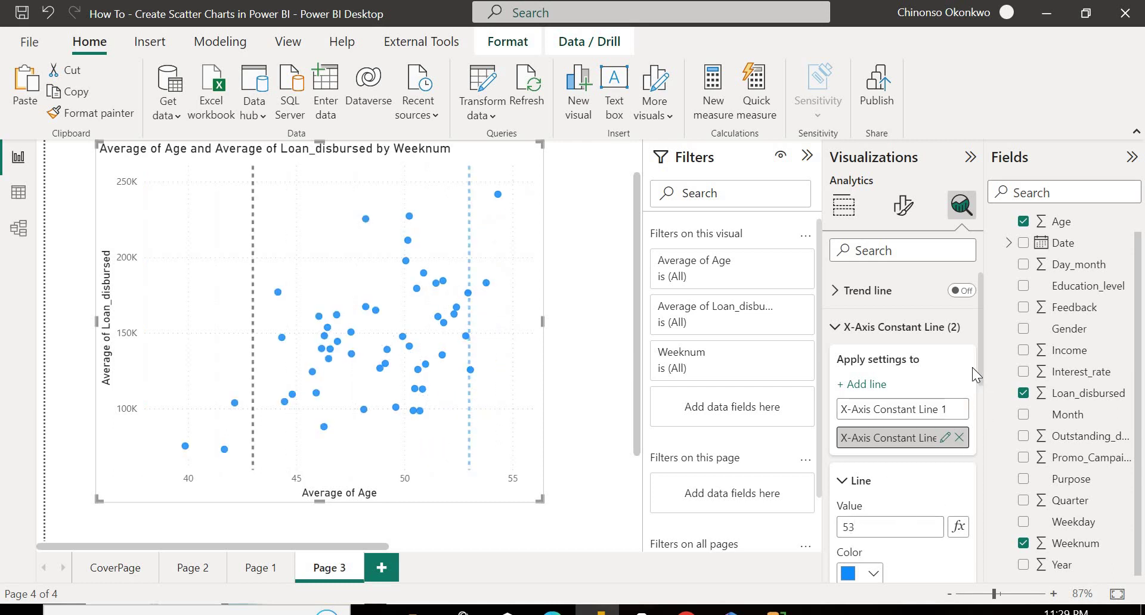
{"action": "left_click_drag", "start_coordinate": [979, 374], "coordinate": [981, 423]}
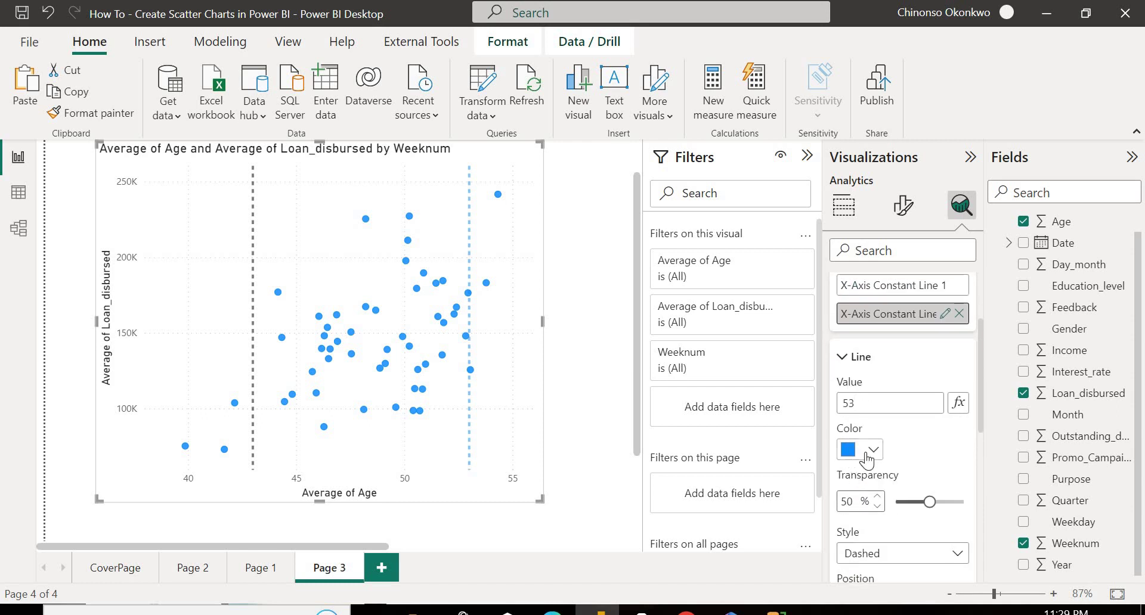
Step: Make the second constant line black and correct its value to 54
{"action": "left_click", "coordinate": [866, 456]}
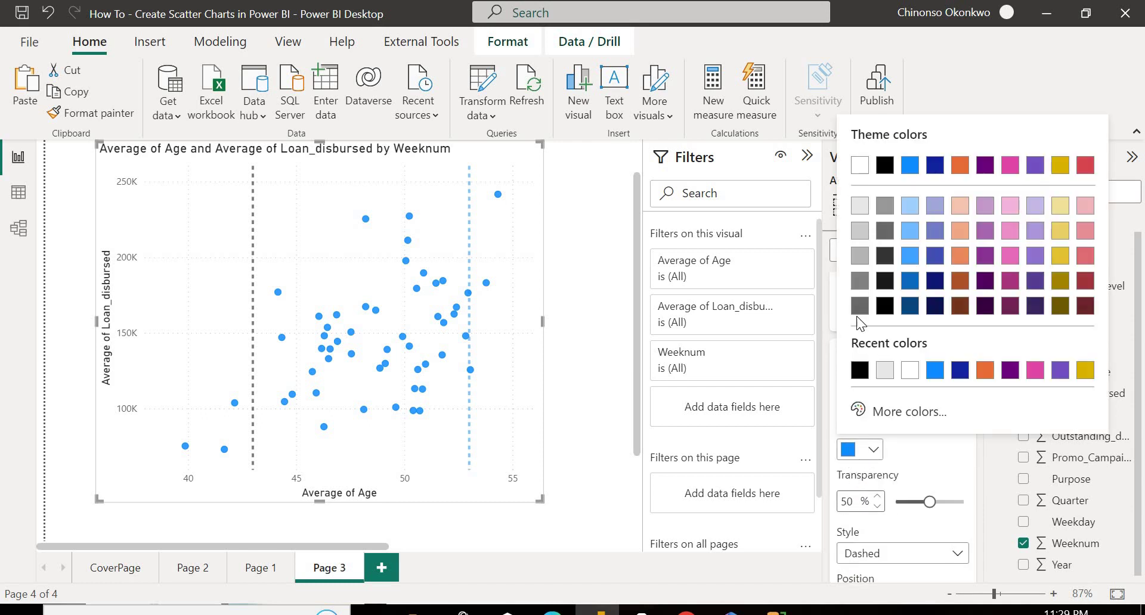
{"action": "left_click", "coordinate": [884, 166]}
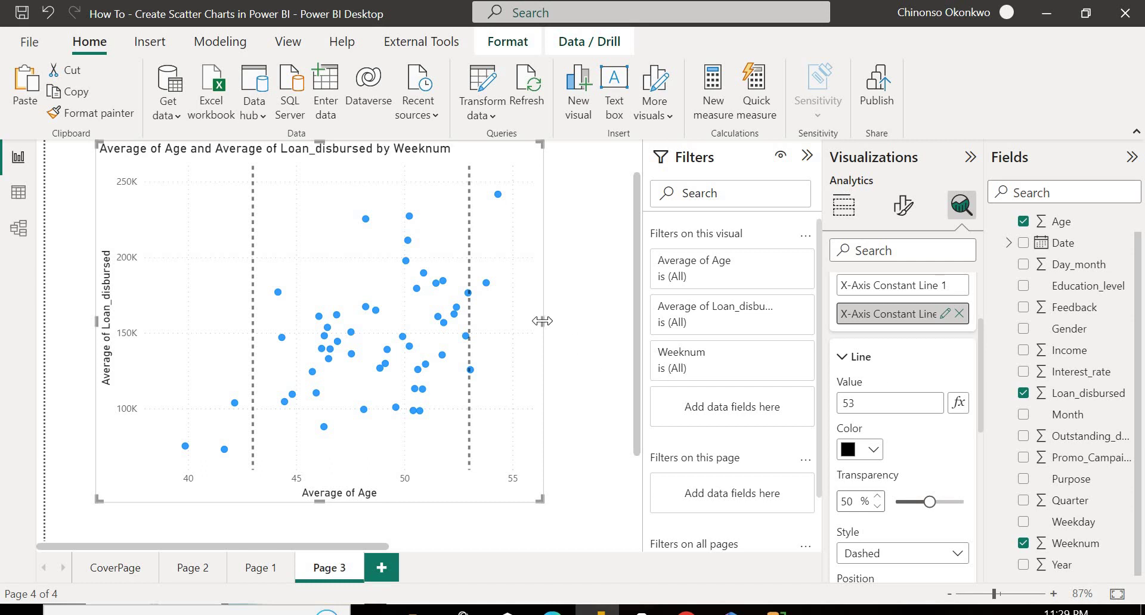
{"action": "left_click_drag", "start_coordinate": [582, 307], "coordinate": [582, 306]}
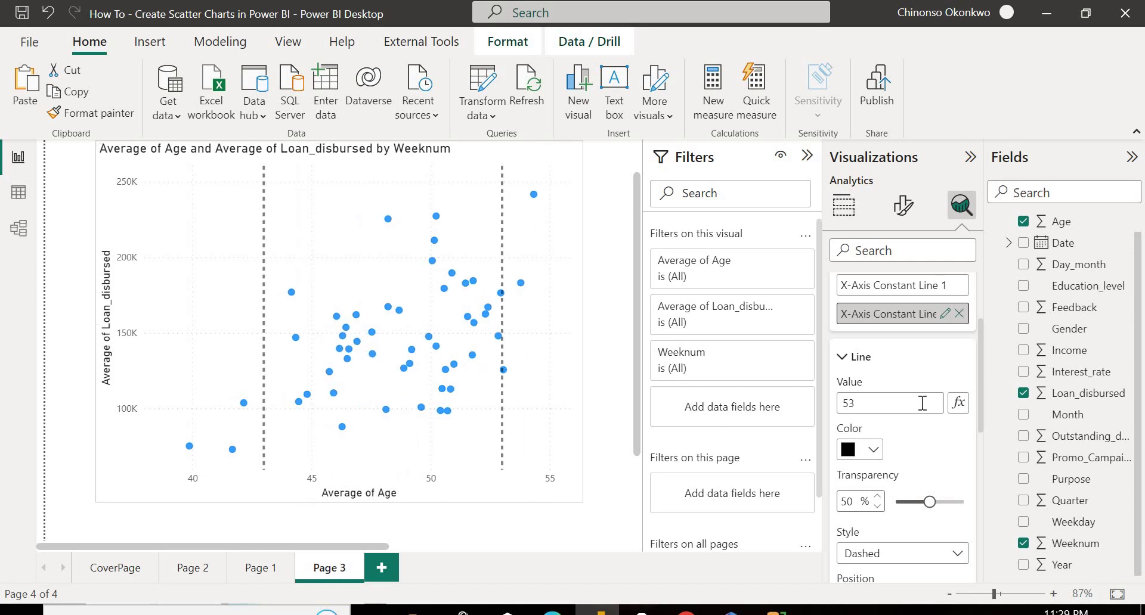
{"action": "left_click", "coordinate": [879, 403]}
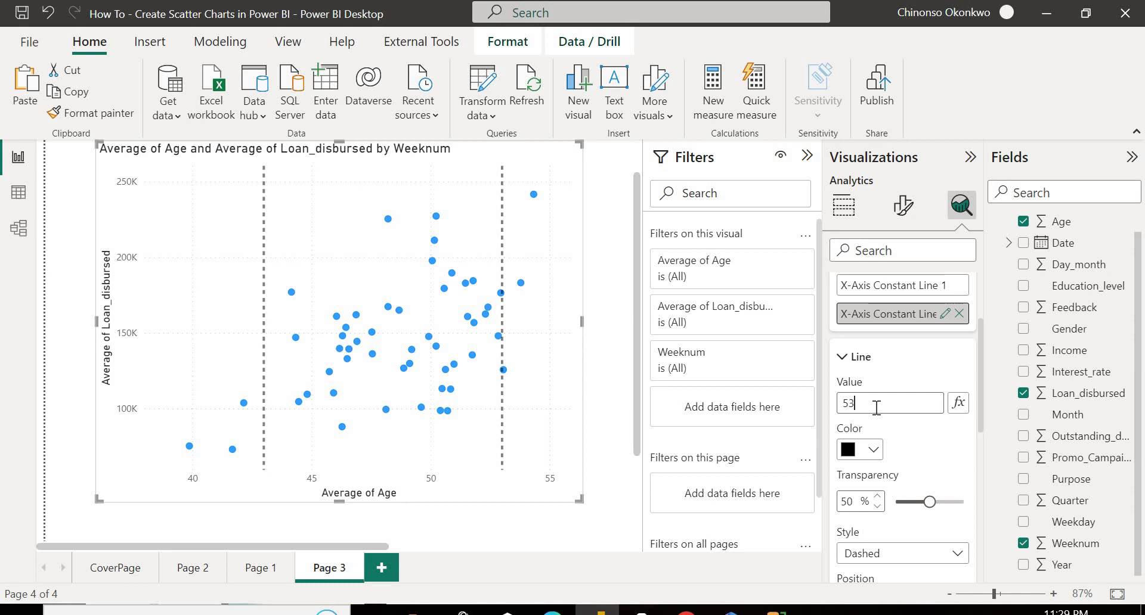
{"action": "type", "text": "4"}
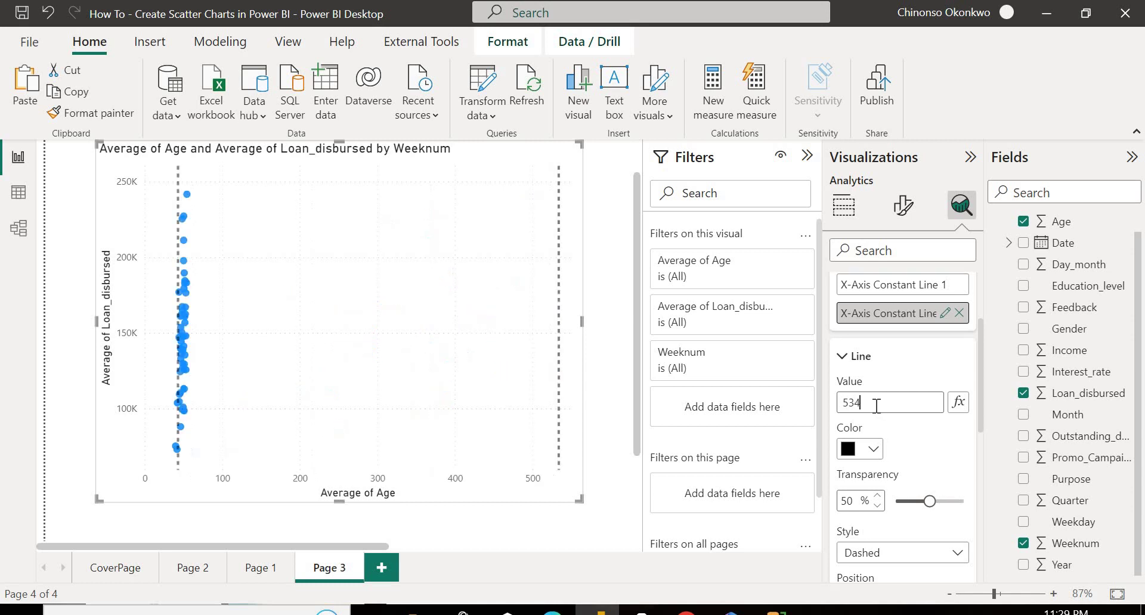
{"action": "key", "text": "BackSpace"}
{"action": "key", "text": "BackSpace"}
{"action": "type", "text": "4"}
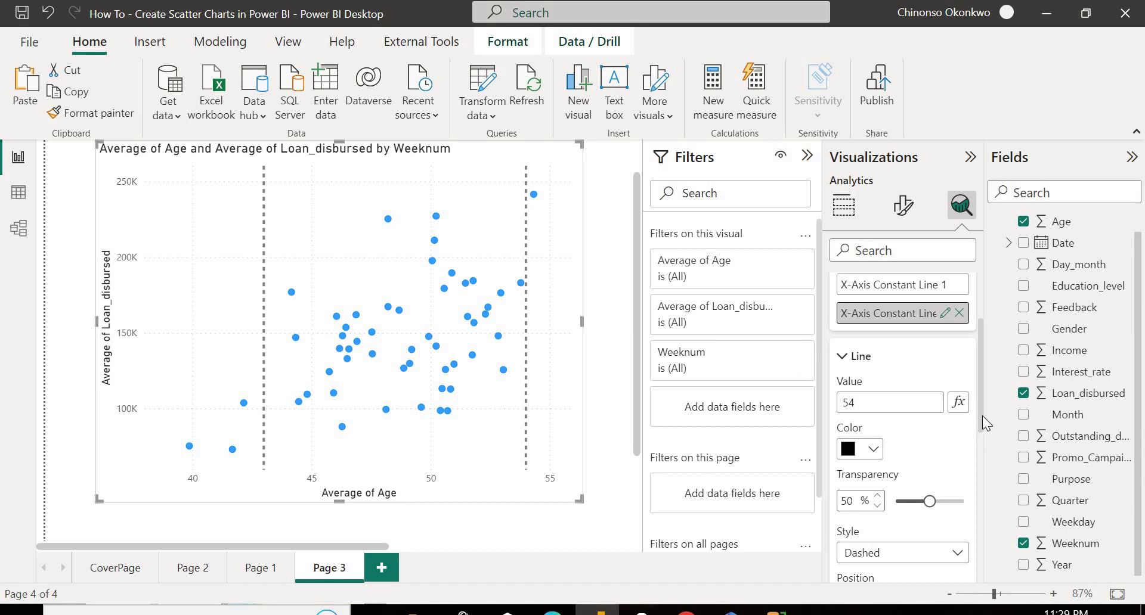
Step: Collapse the constant line settings, shrink the Age chart's height and width, and deselect it
{"action": "scroll", "coordinate": [974, 381], "scroll_direction": "down", "scroll_amount": 2}
{"action": "scroll", "coordinate": [948, 328], "scroll_direction": "up", "scroll_amount": 5}
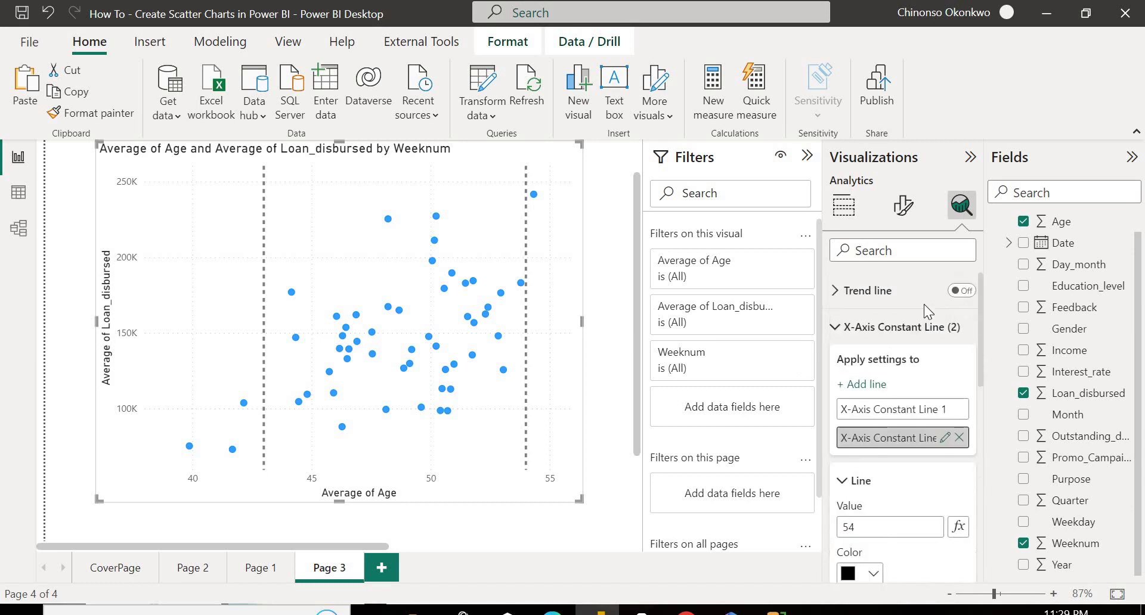
{"action": "left_click", "coordinate": [834, 328]}
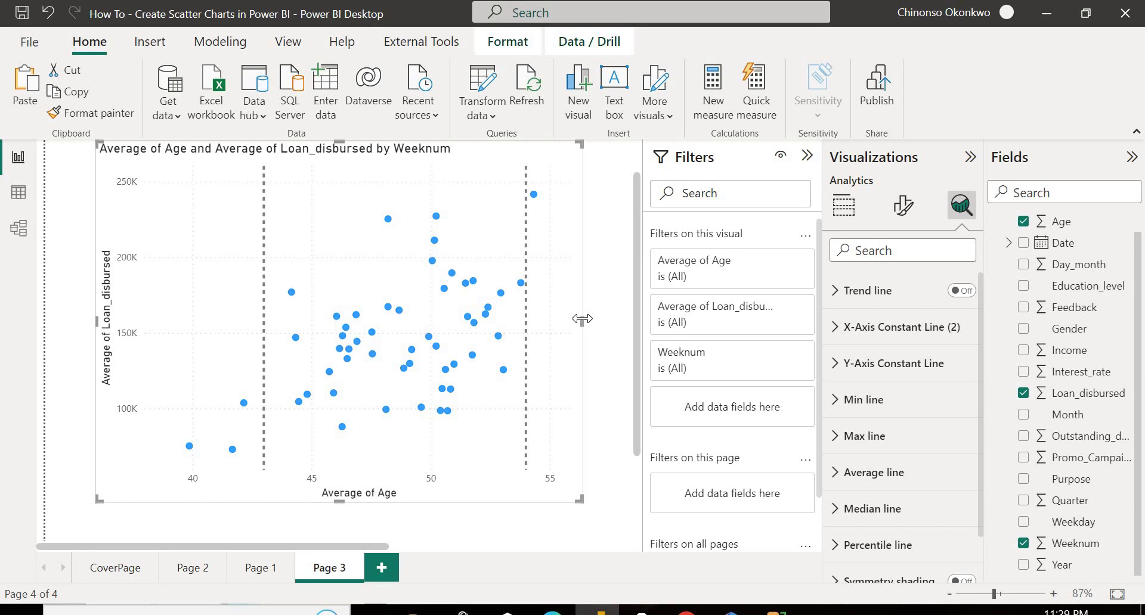
{"action": "left_click_drag", "start_coordinate": [582, 319], "coordinate": [543, 319]}
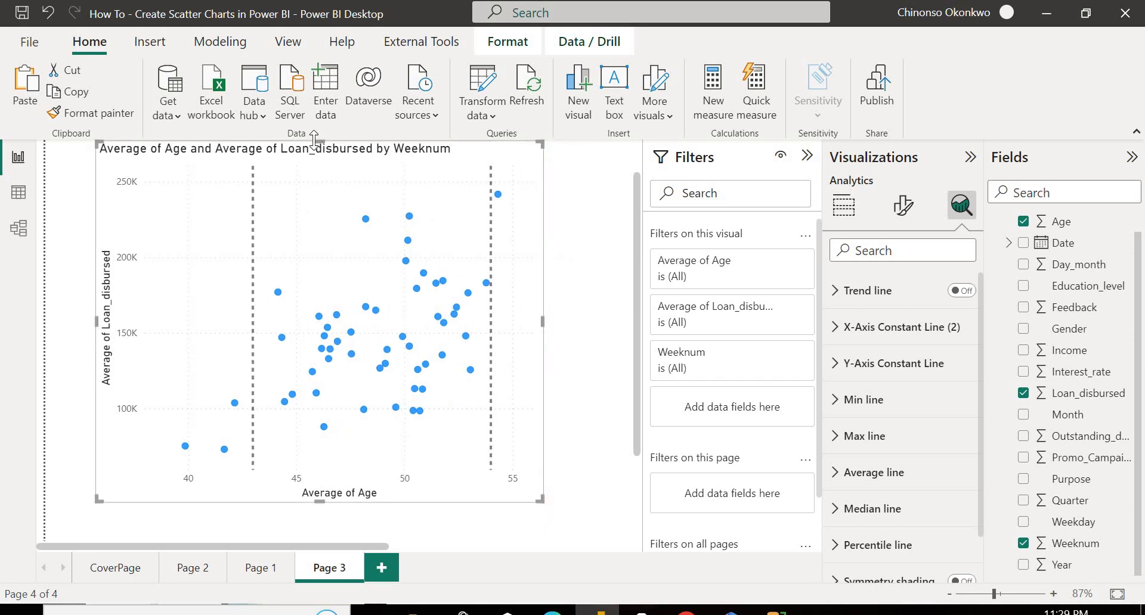
{"action": "left_click_drag", "start_coordinate": [313, 138], "coordinate": [334, 195]}
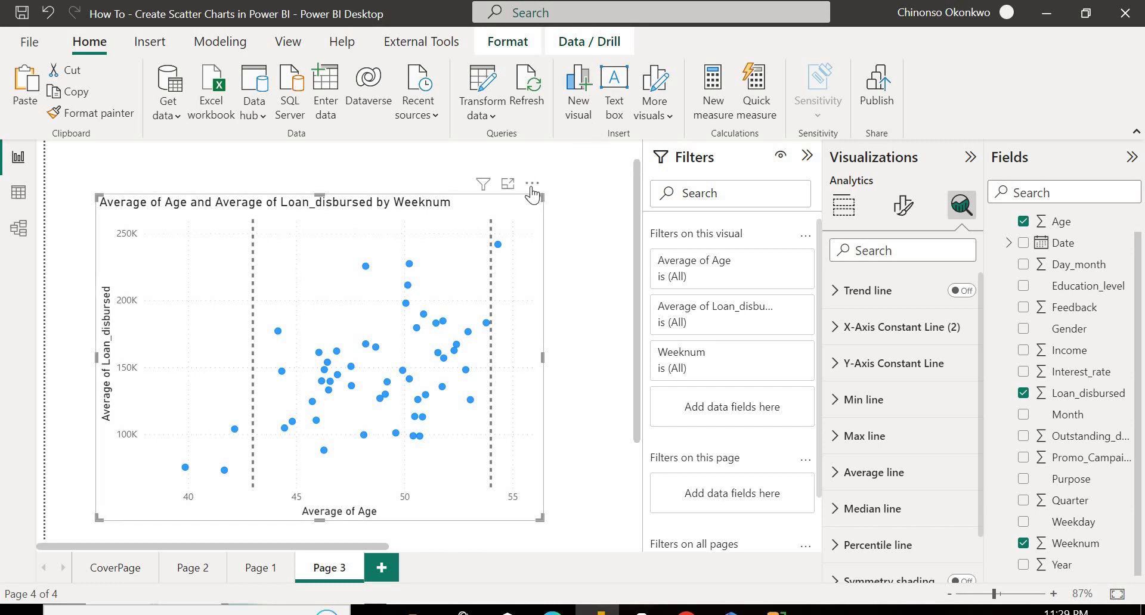
{"action": "scroll", "coordinate": [529, 165], "scroll_direction": "down", "scroll_amount": 1}
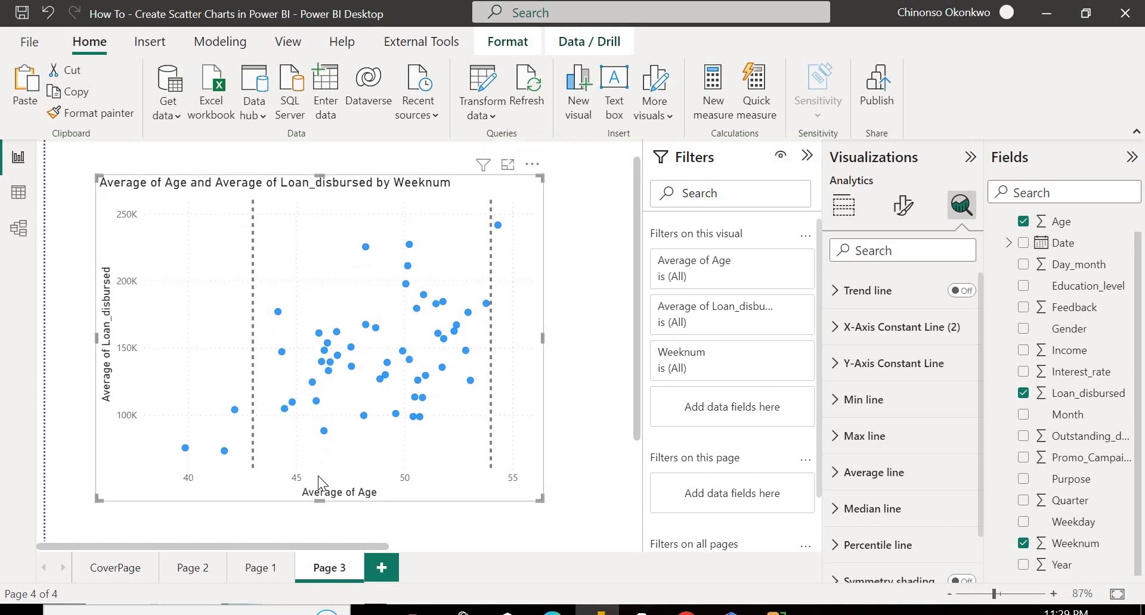
{"action": "left_click_drag", "start_coordinate": [319, 502], "coordinate": [316, 493]}
{"action": "left_click_drag", "start_coordinate": [541, 332], "coordinate": [504, 345]}
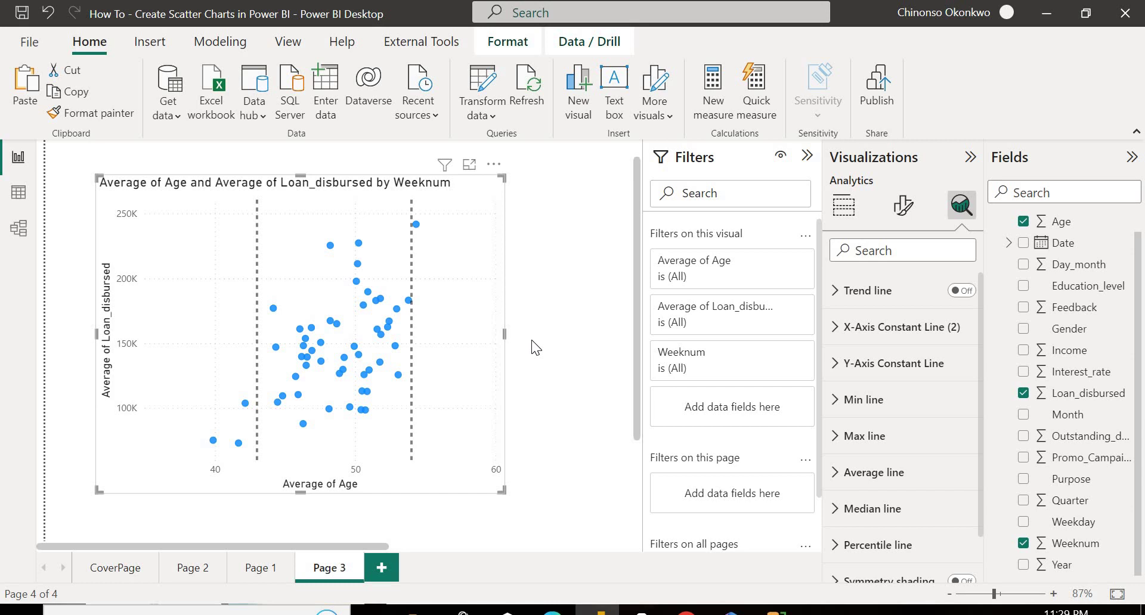
{"action": "left_click", "coordinate": [491, 336]}
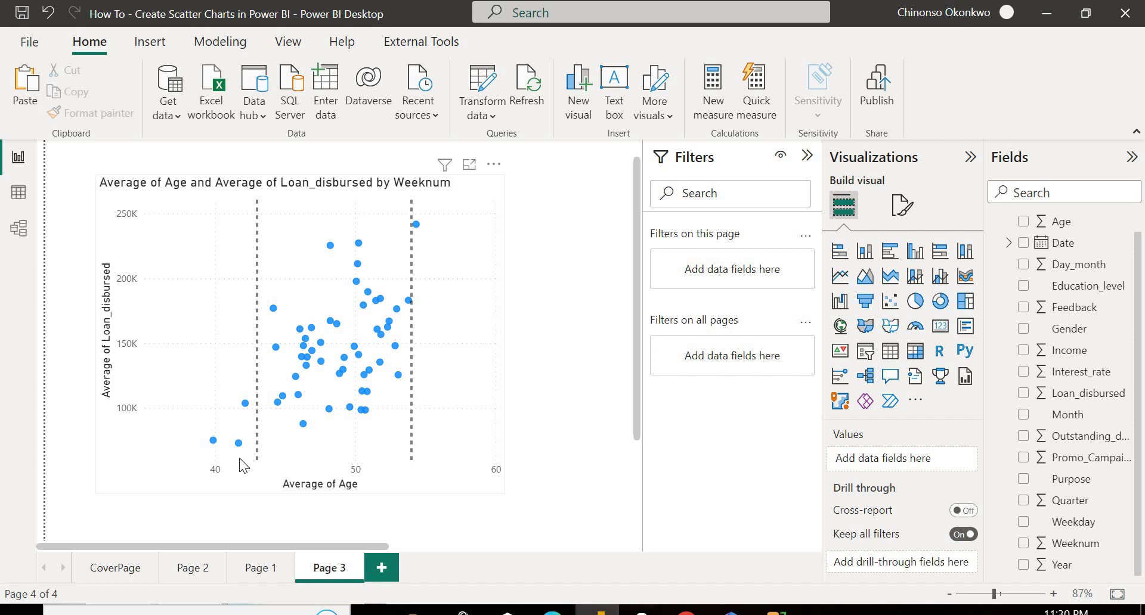
Step: On Page 2, add Gender to the Income chart's Legend, then remove it again
{"action": "left_click", "coordinate": [188, 570]}
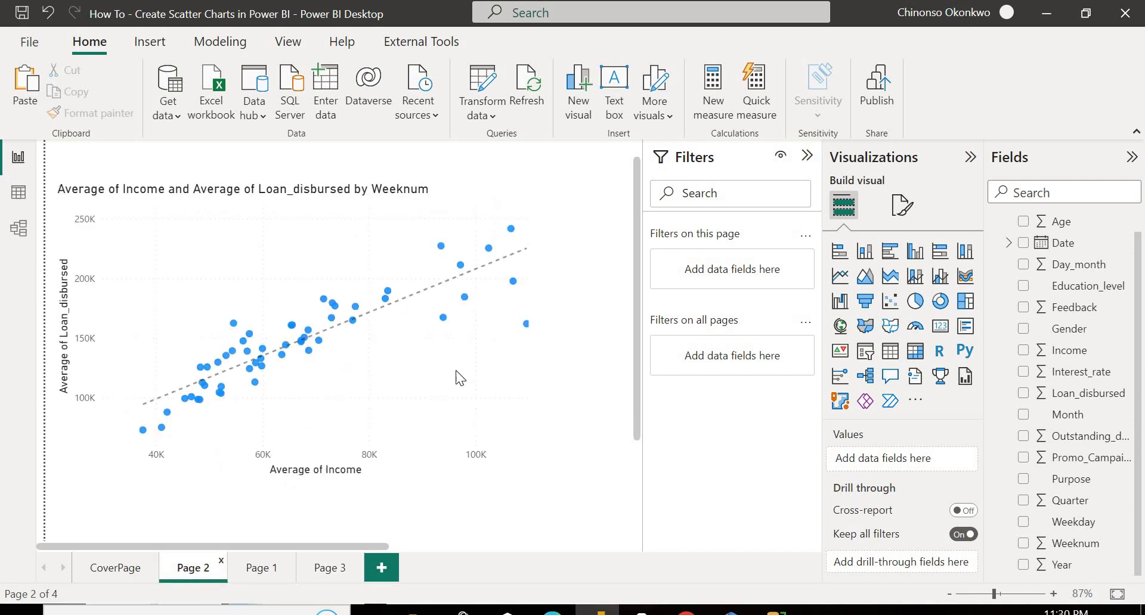
{"action": "left_click", "coordinate": [456, 370]}
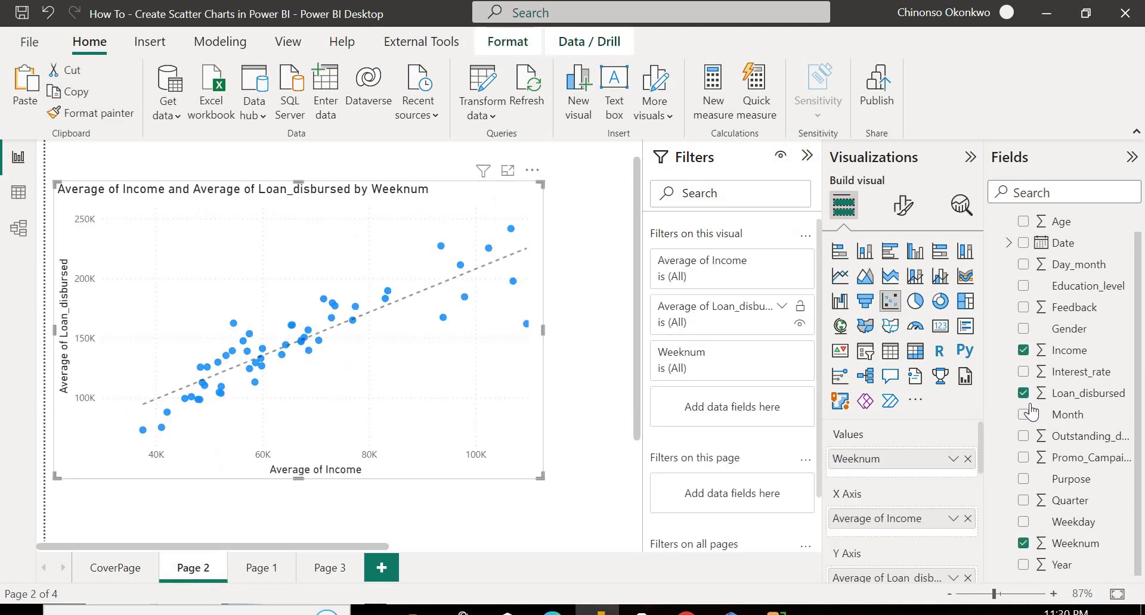
{"action": "left_click_drag", "start_coordinate": [982, 432], "coordinate": [981, 473]}
{"action": "scroll", "coordinate": [981, 474], "scroll_direction": "down", "scroll_amount": 1}
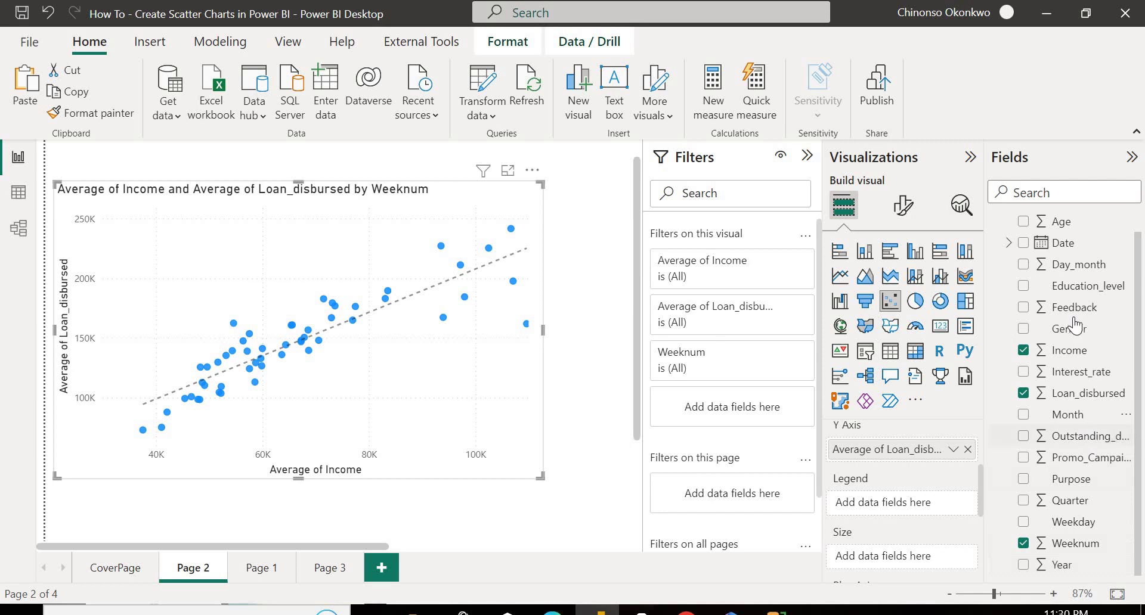
{"action": "left_click_drag", "start_coordinate": [1068, 329], "coordinate": [903, 511]}
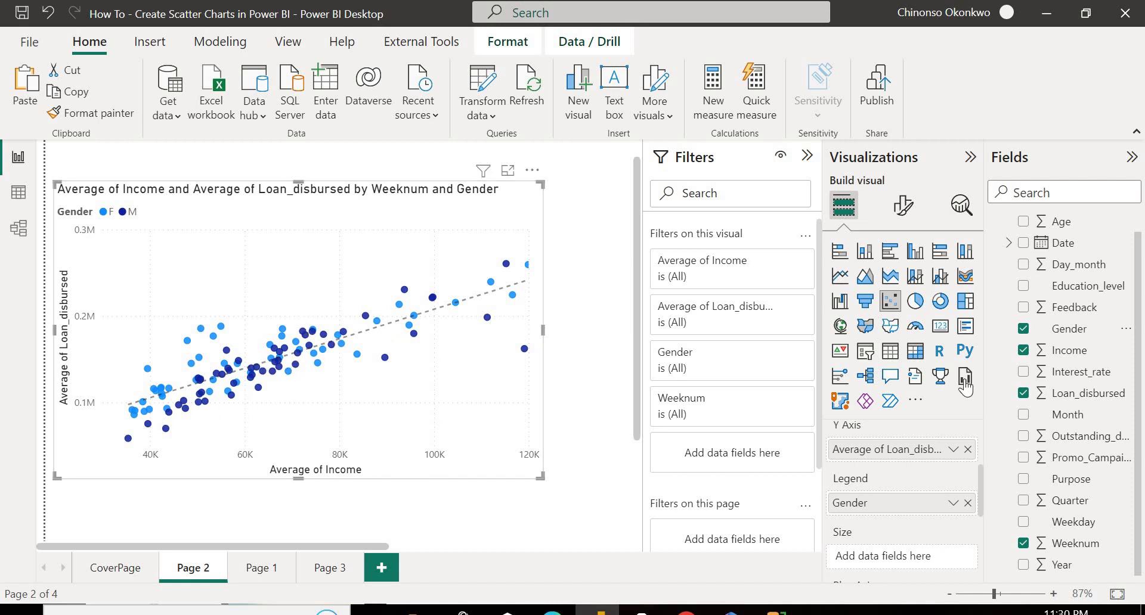
{"action": "left_click", "coordinate": [967, 503]}
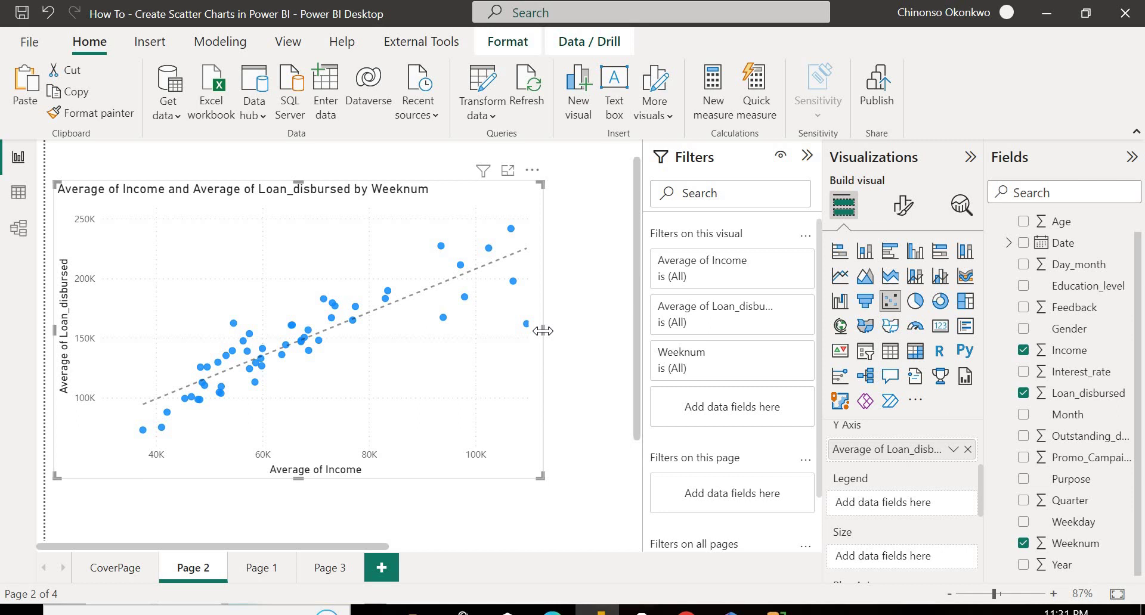
Step: Pull the Income scatter chart's right edge inward to narrow the visual
{"action": "left_click_drag", "start_coordinate": [543, 330], "coordinate": [507, 327]}
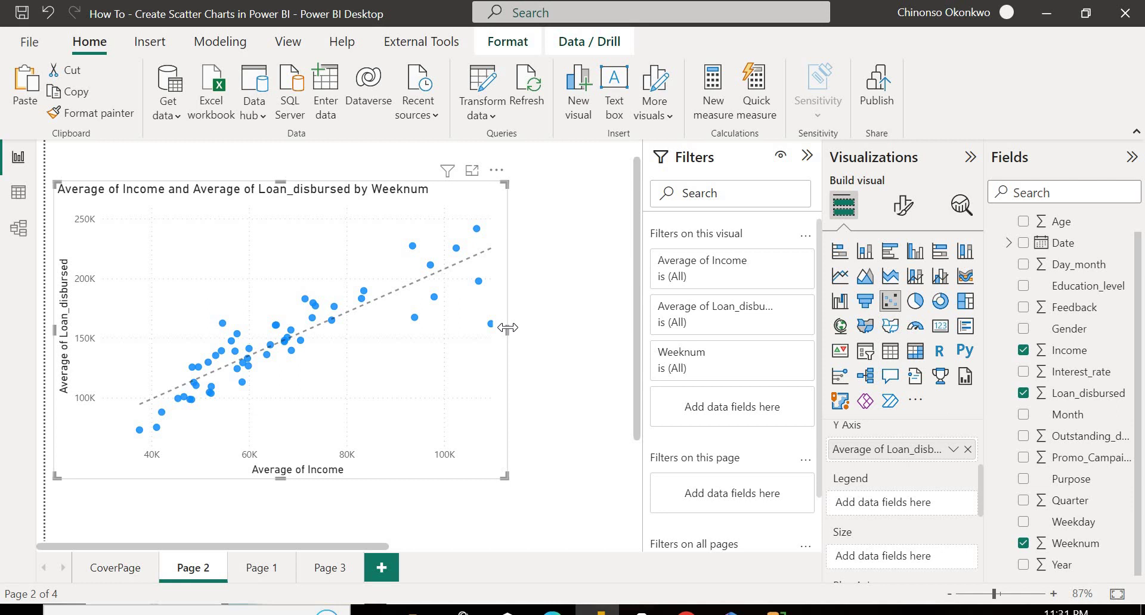
Step: Reselect the Income scatter chart and drop Year into its Play Axis well
{"action": "left_click", "coordinate": [550, 338]}
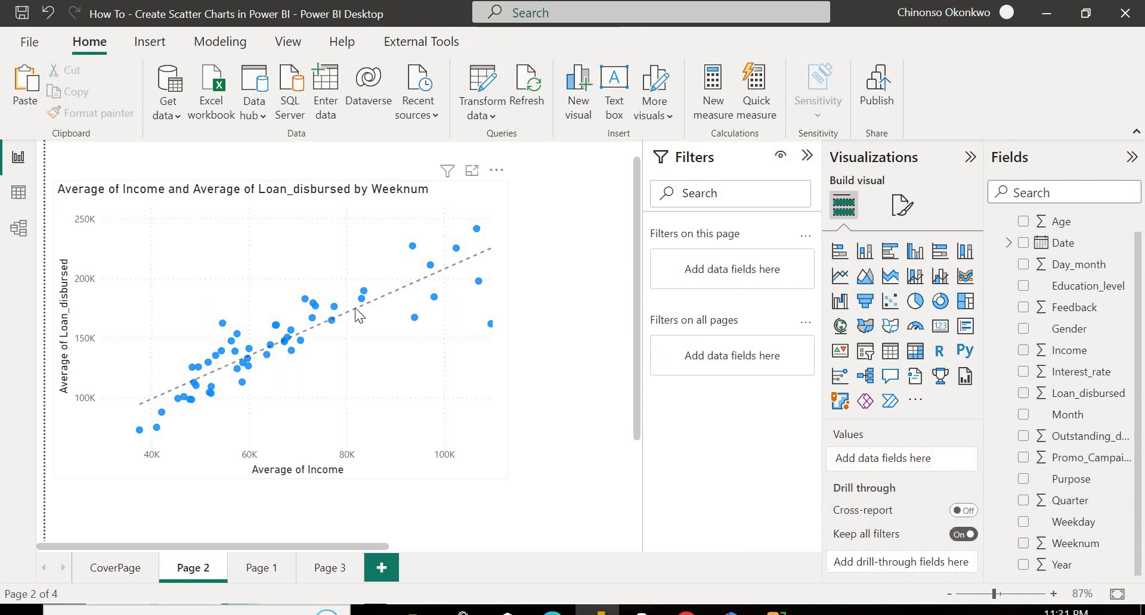
{"action": "left_click", "coordinate": [356, 350]}
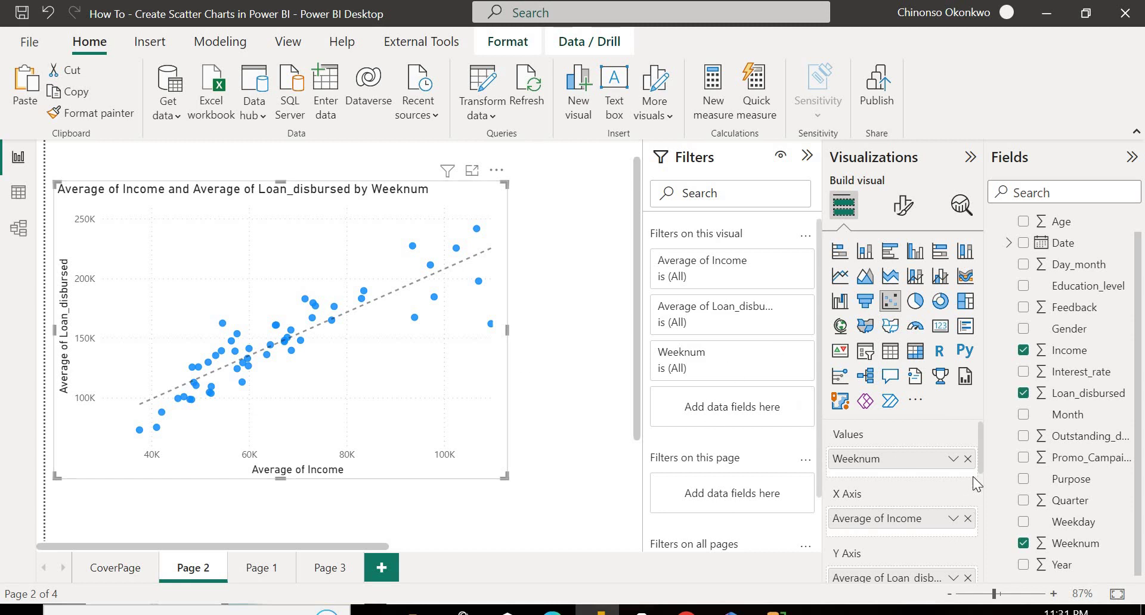
{"action": "left_click_drag", "start_coordinate": [979, 458], "coordinate": [975, 535]}
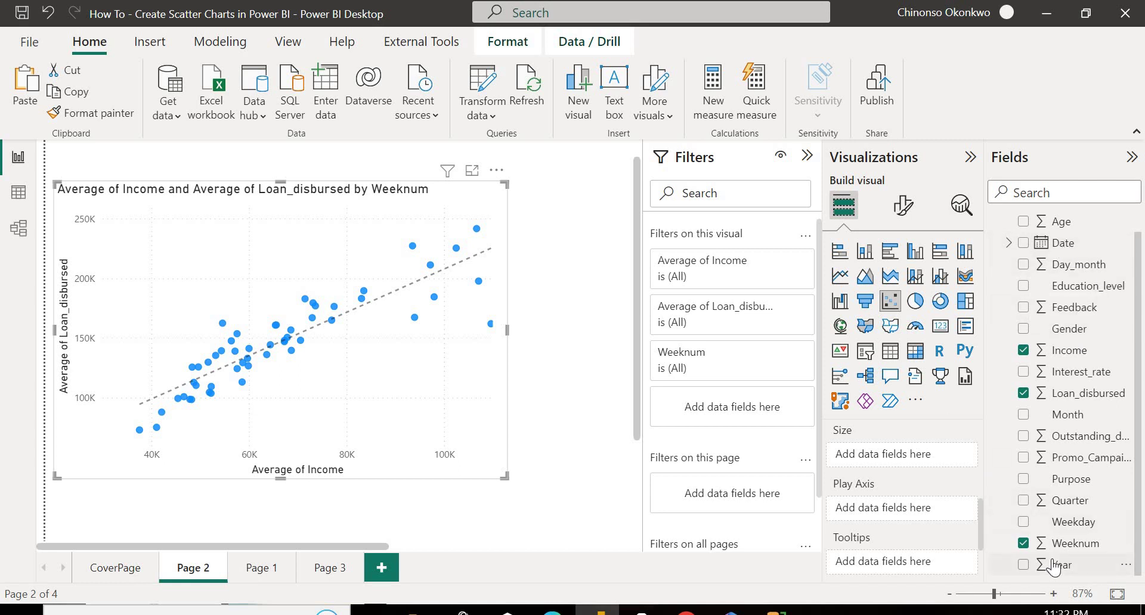
{"action": "left_click_drag", "start_coordinate": [1053, 566], "coordinate": [905, 506]}
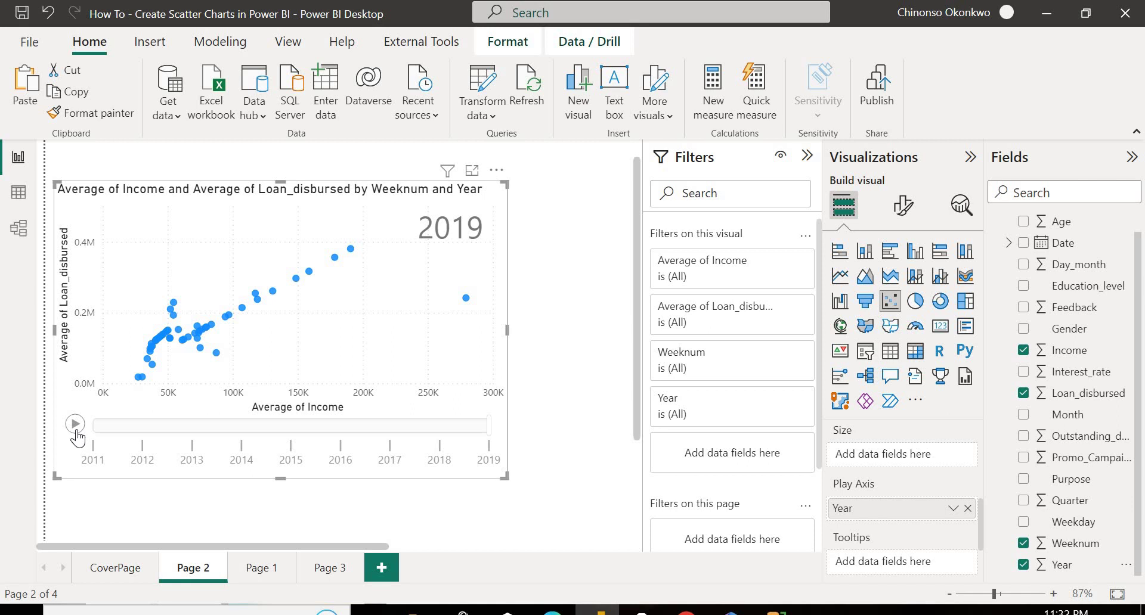
{"action": "left_click", "coordinate": [75, 430]}
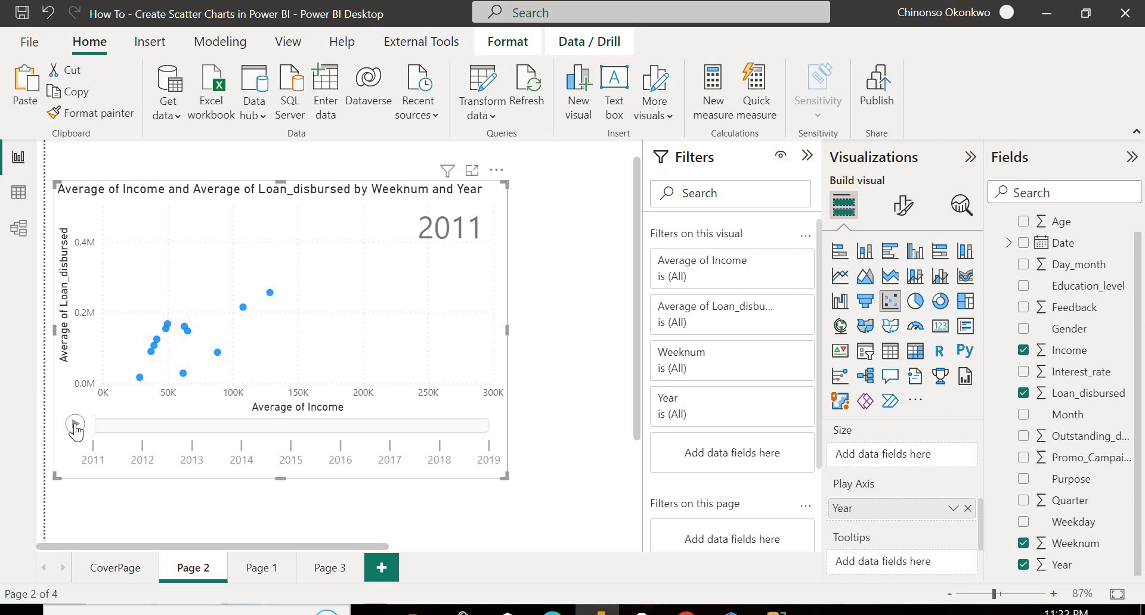
{"action": "left_click", "coordinate": [75, 426]}
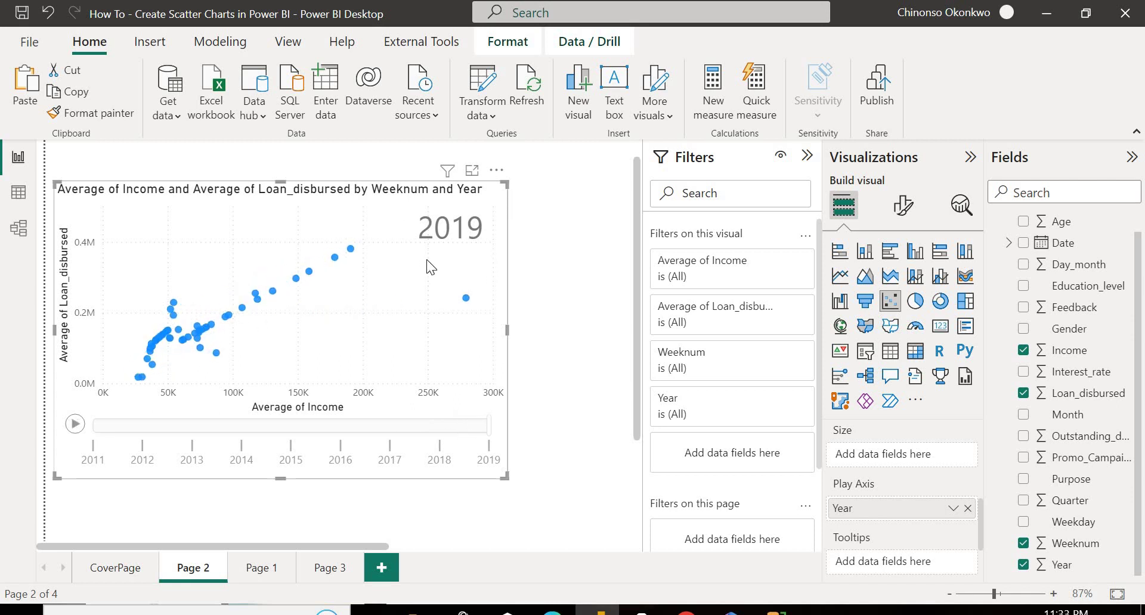
{"action": "left_click", "coordinate": [75, 427]}
Step: On Page 3, add Year as the Age versus Loan_disbursed scatter chart's play axis (2011–2019)
{"action": "left_click", "coordinate": [322, 571]}
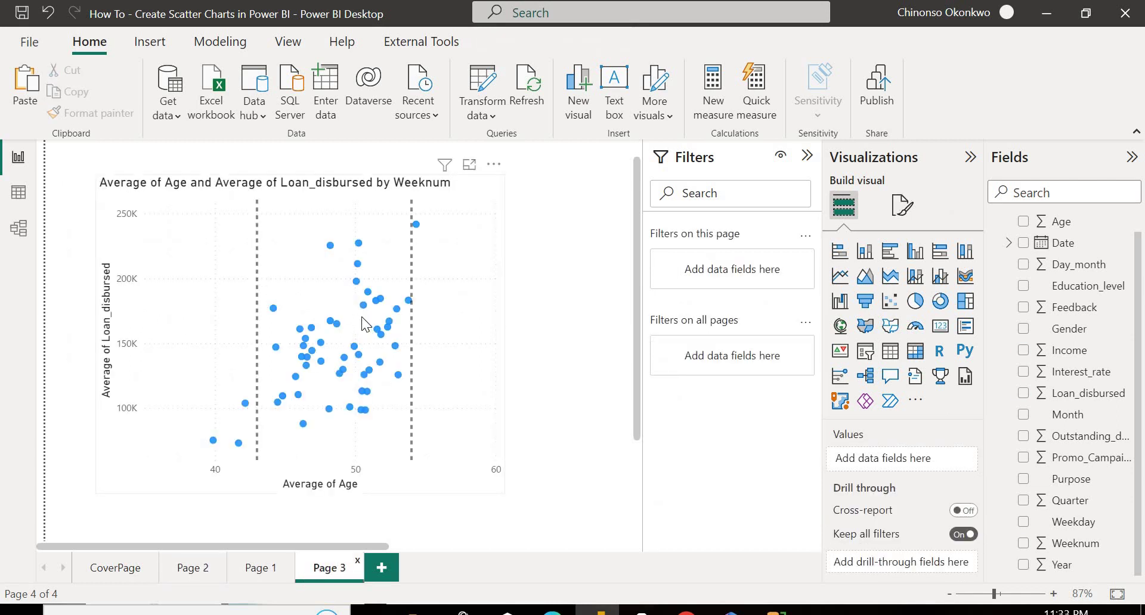
{"action": "left_click", "coordinate": [437, 312]}
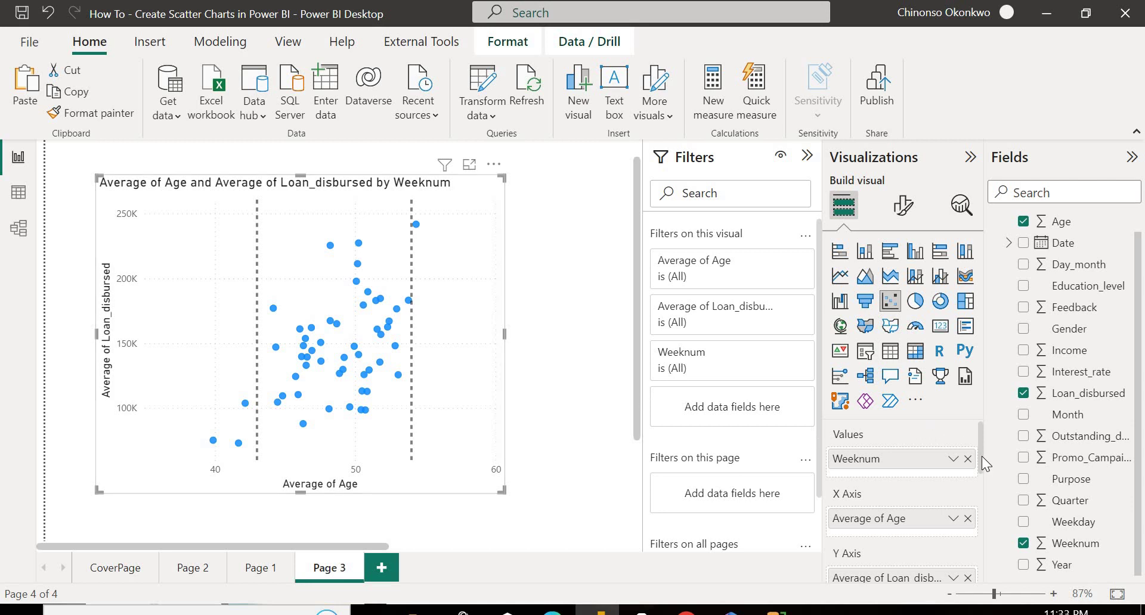
{"action": "left_click_drag", "start_coordinate": [982, 456], "coordinate": [980, 463]}
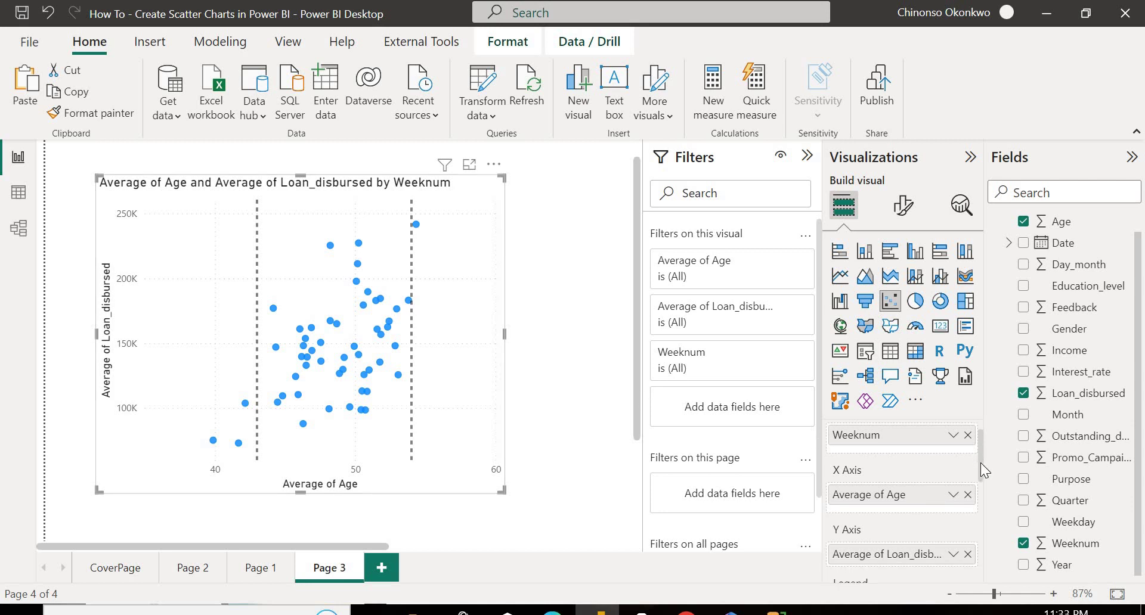
{"action": "left_click_drag", "start_coordinate": [980, 463], "coordinate": [976, 523]}
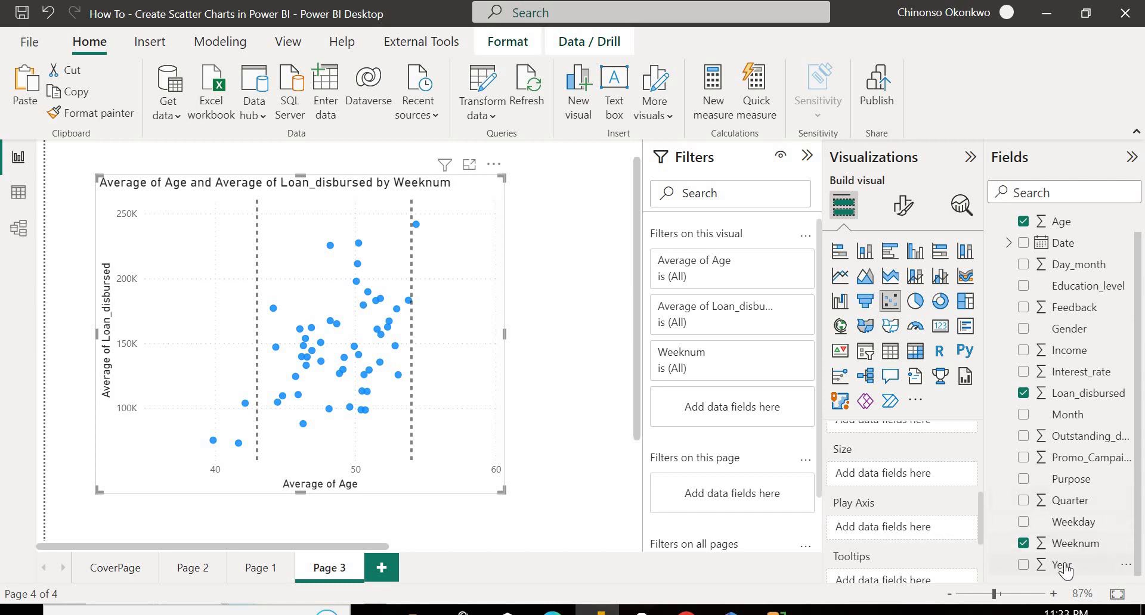
{"action": "left_click_drag", "start_coordinate": [1062, 566], "coordinate": [921, 535]}
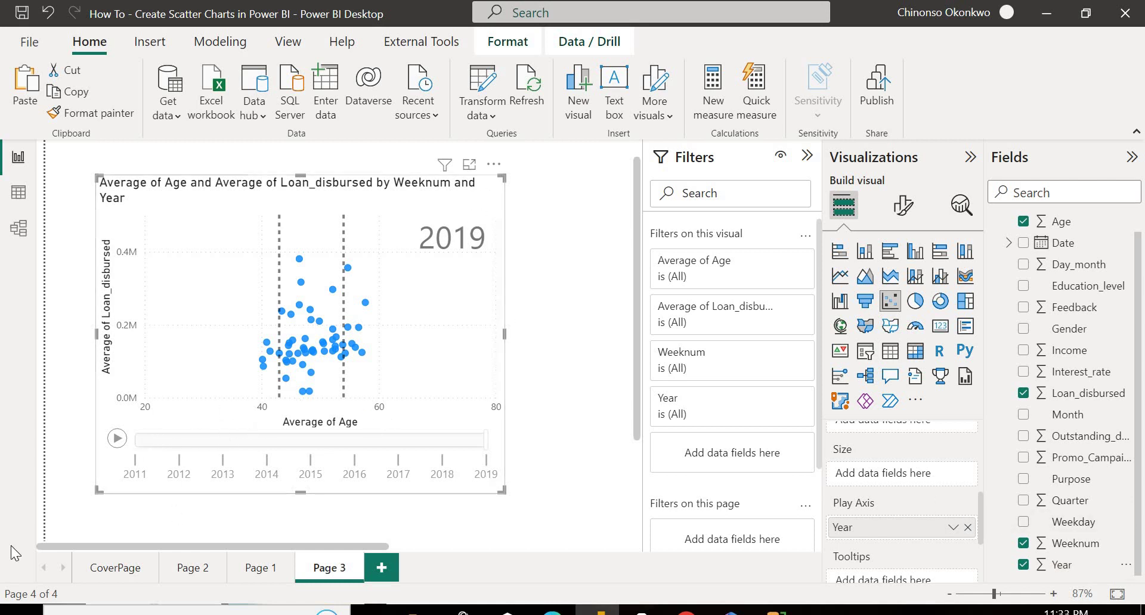
Step: Play the Age chart's Year animation, widen it so the title fits one line, then show CoverPage
{"action": "left_click", "coordinate": [117, 439]}
{"action": "left_click_drag", "start_coordinate": [510, 337], "coordinate": [513, 338]}
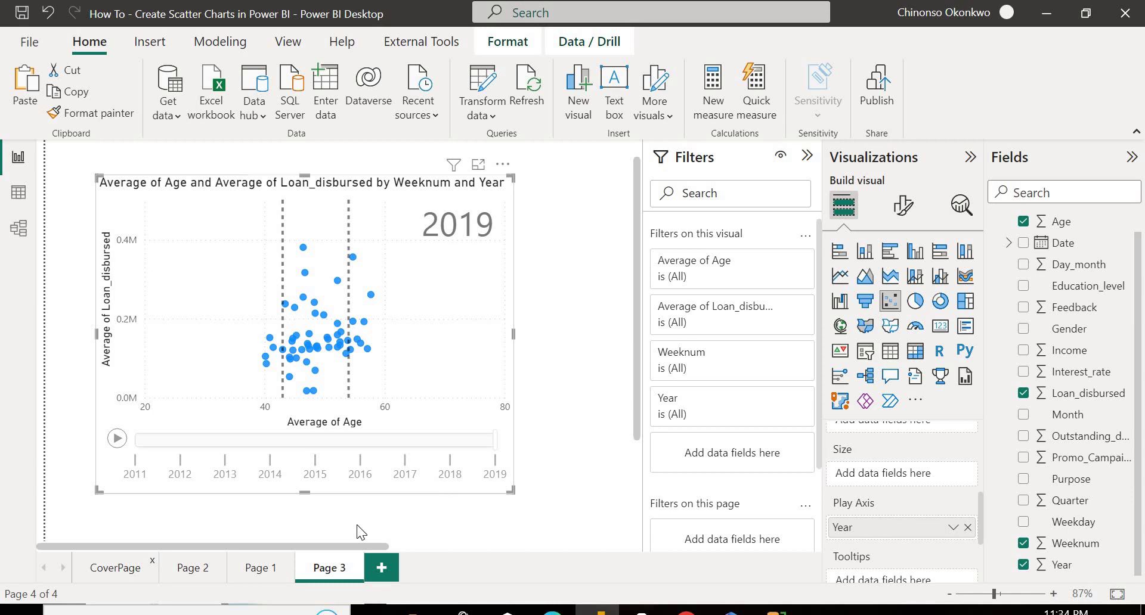
{"action": "left_click", "coordinate": [115, 568]}
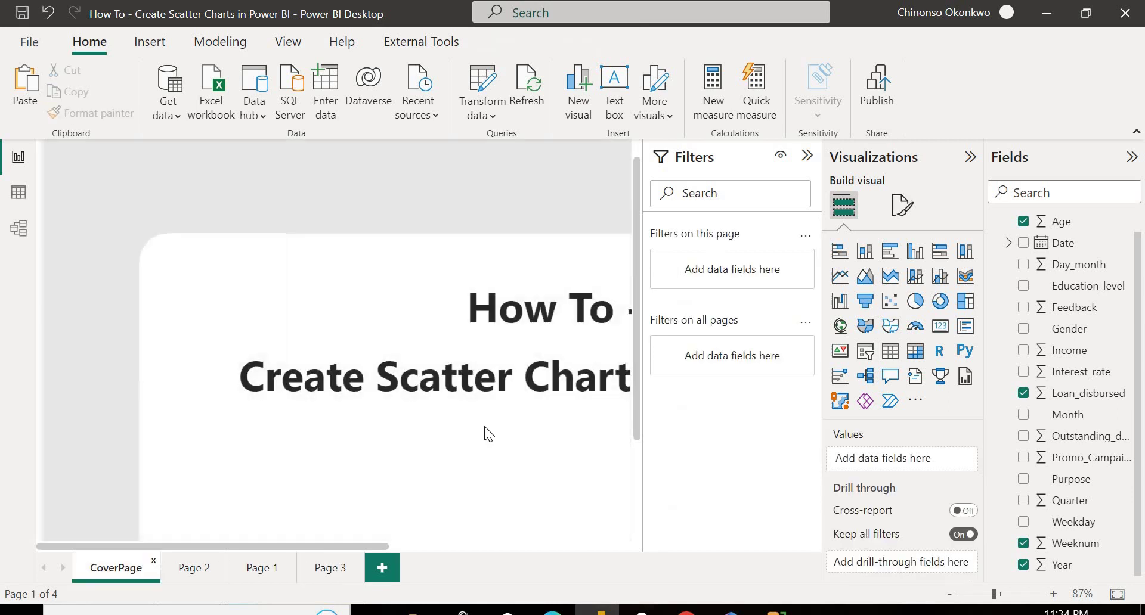
Step: Go back to Page 3 with the Age versus Loan_disbursed scatter chart at 2019
{"action": "left_click", "coordinate": [342, 565]}
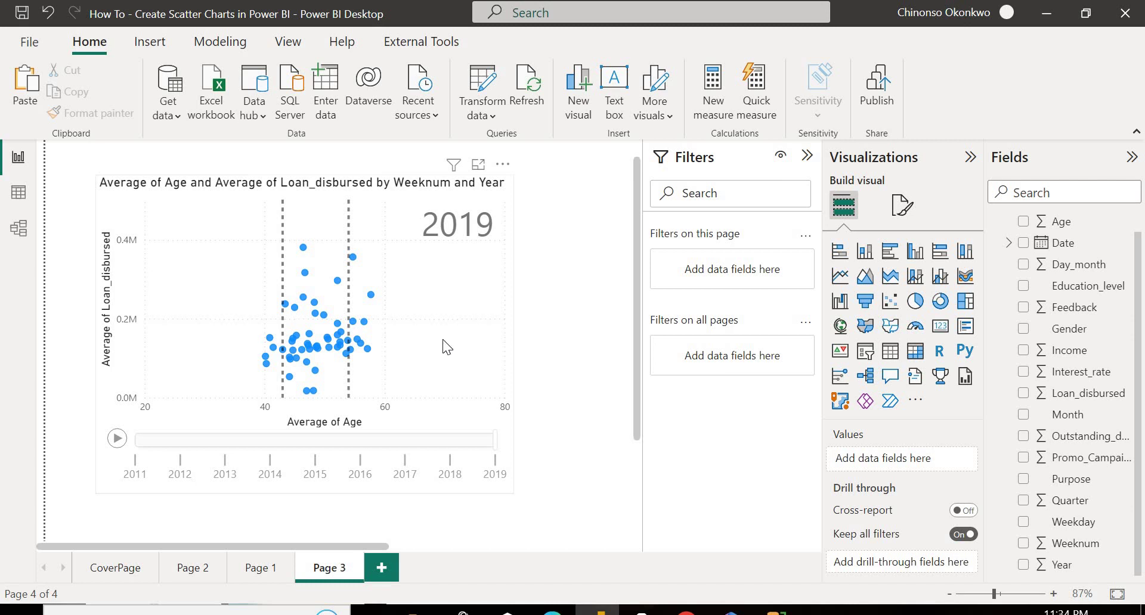
Step: Nudge the Age versus Loan_disbursed scatter chart's right edge outward to make it slightly wider
{"action": "left_click", "coordinate": [442, 338]}
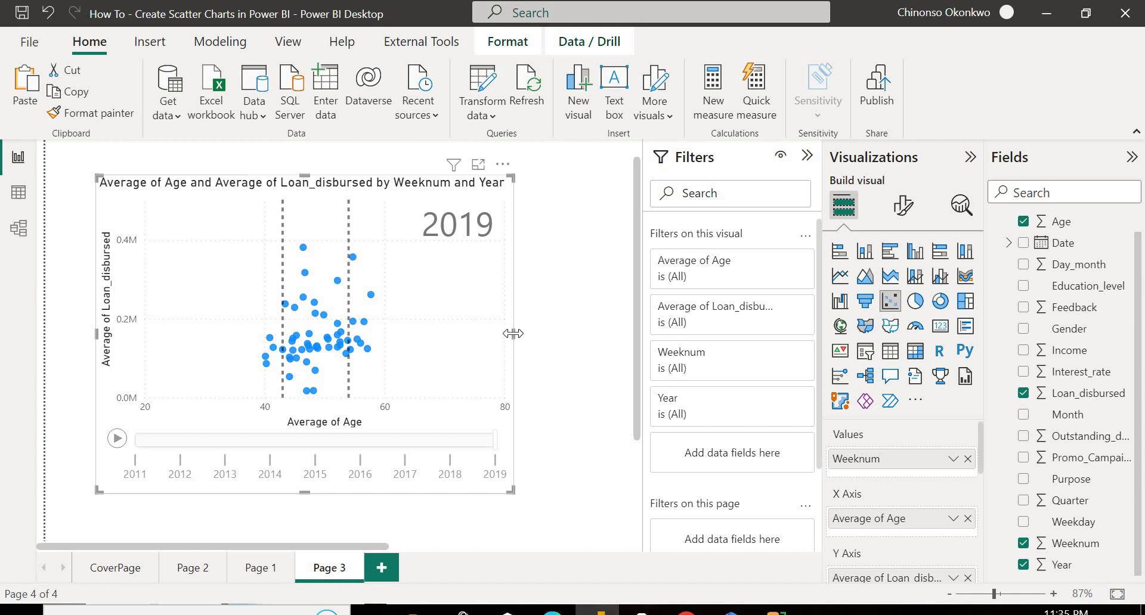
{"action": "left_click_drag", "start_coordinate": [527, 334], "coordinate": [528, 335]}
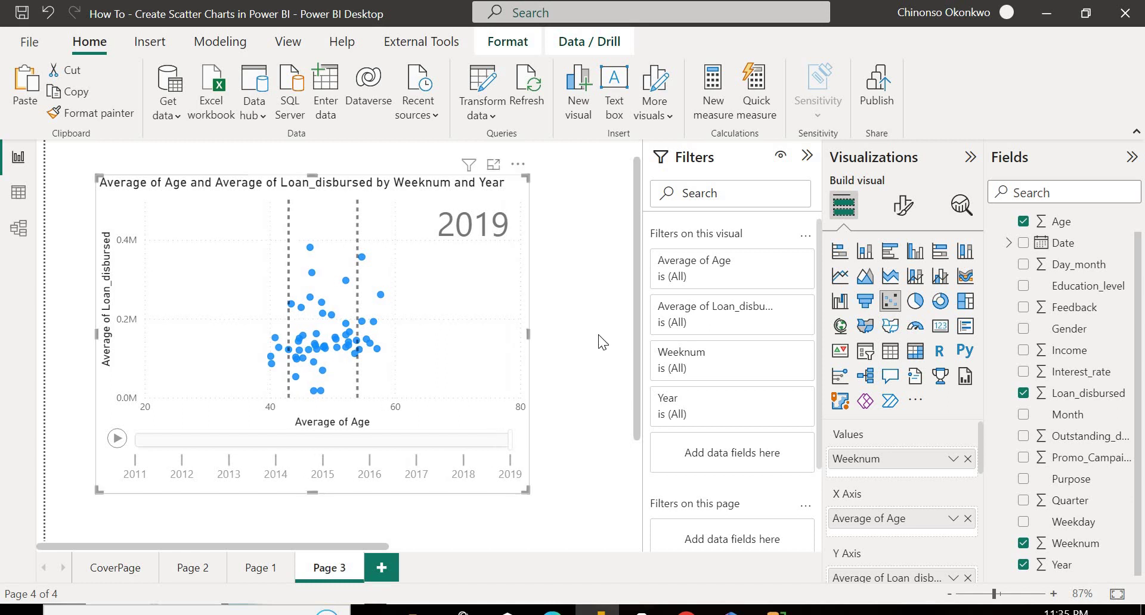